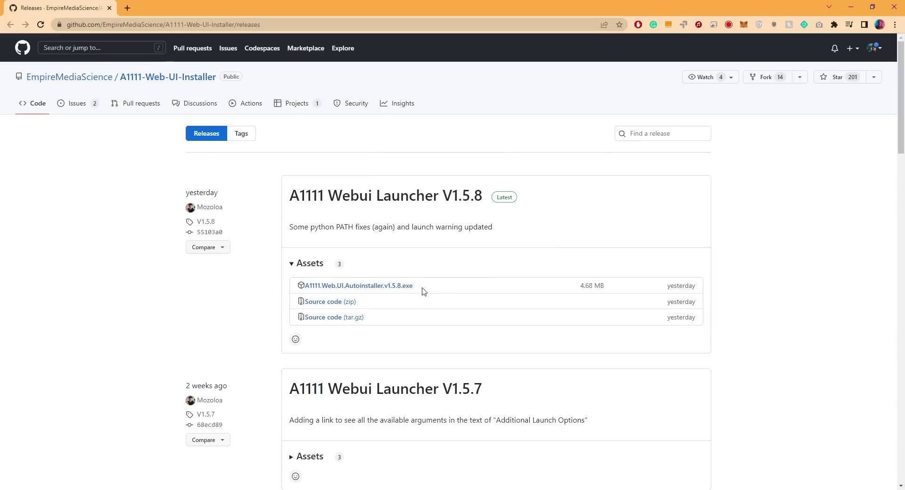
- Download A1111.Web.UI.Autoinstaller.v1.5.8.exe from the GitHub release assets and launch it
{"action": "left_click", "coordinate": [390, 286]}
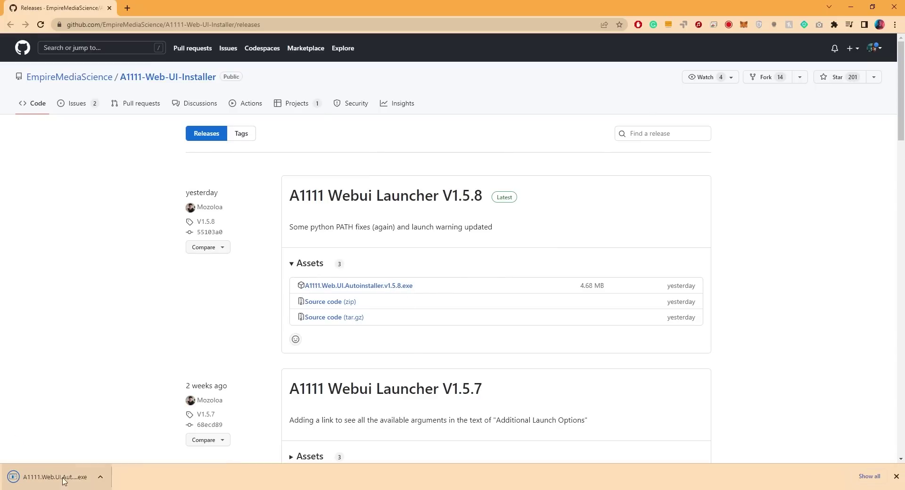
{"action": "left_click", "coordinate": [72, 474]}
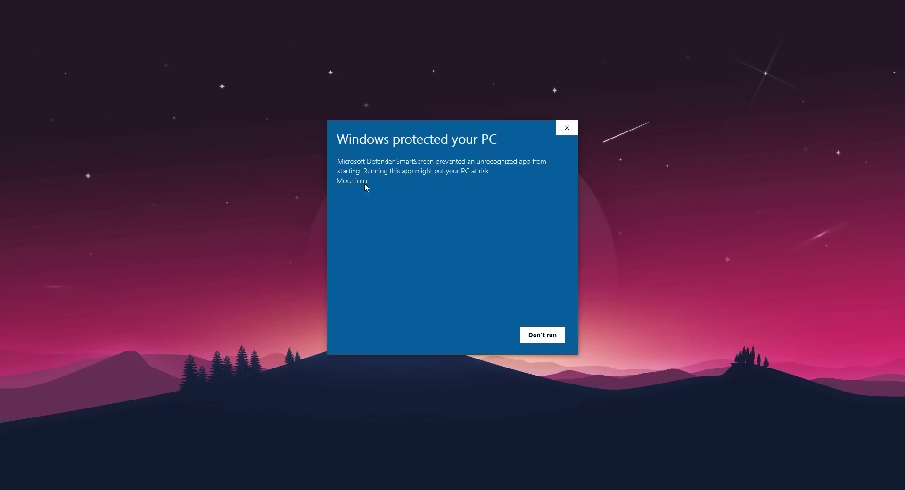
- Bypass SmartScreen and clean-install to C:\Users\User\Desktop\A1111 Web UI Autoinstaller\
{"action": "left_click", "coordinate": [358, 182]}
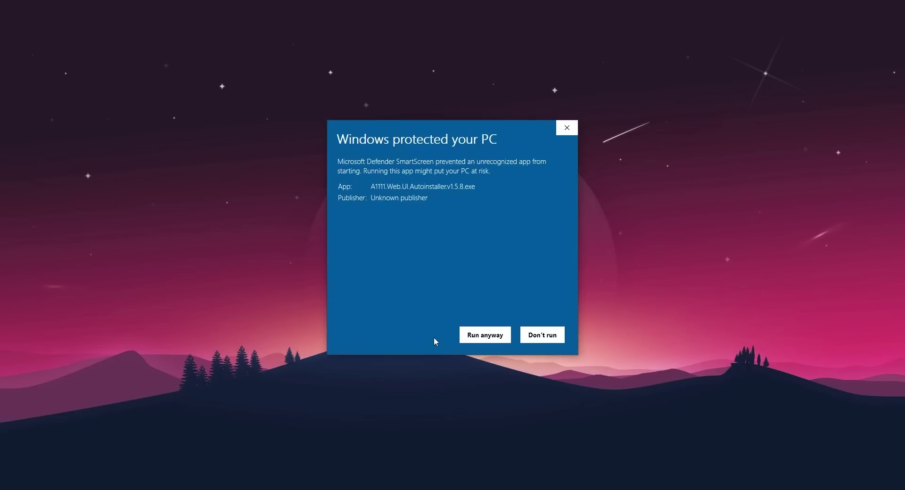
{"action": "left_click", "coordinate": [484, 335]}
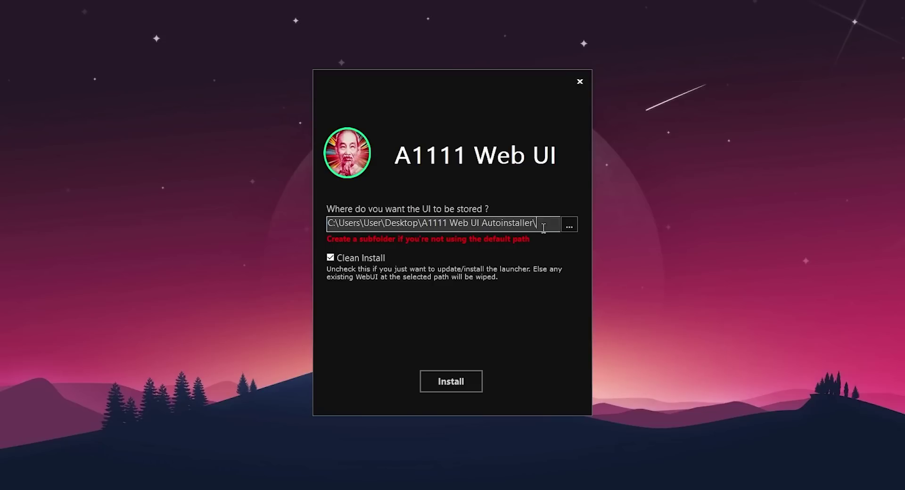
{"action": "left_click_drag", "start_coordinate": [539, 224], "coordinate": [356, 226]}
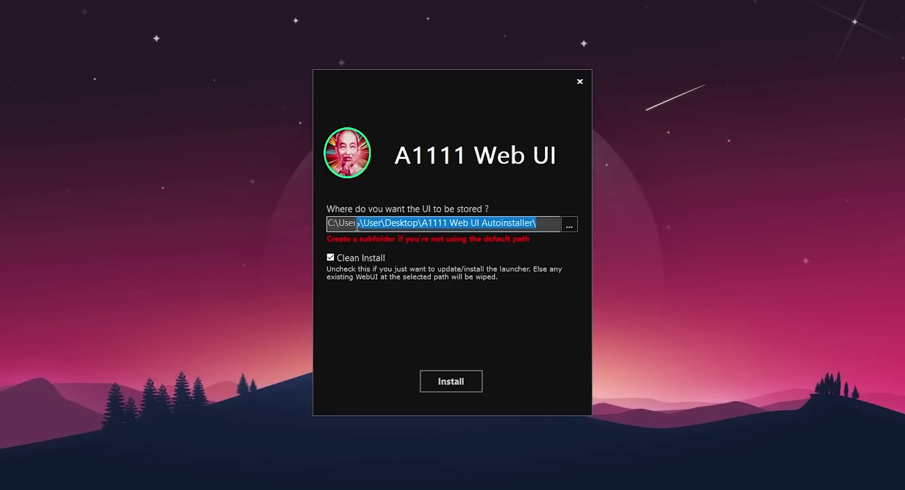
{"action": "left_click", "coordinate": [417, 225]}
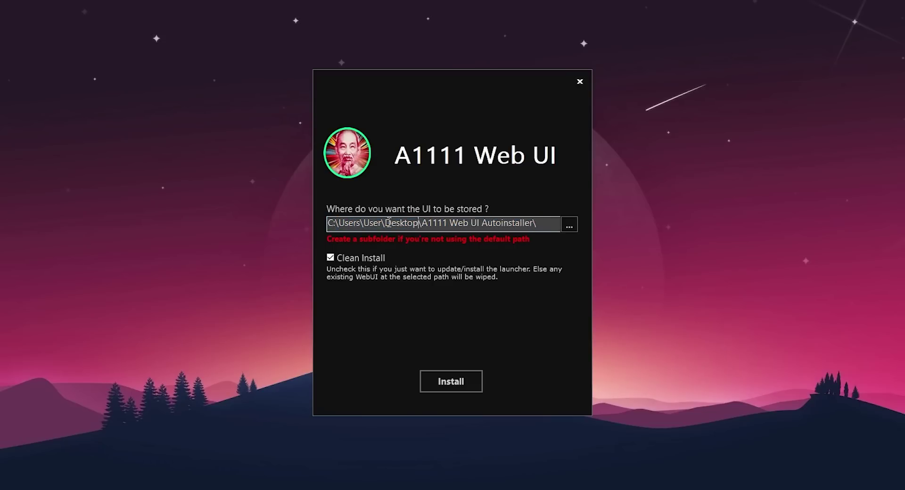
{"action": "left_click_drag", "start_coordinate": [444, 225], "coordinate": [547, 224]}
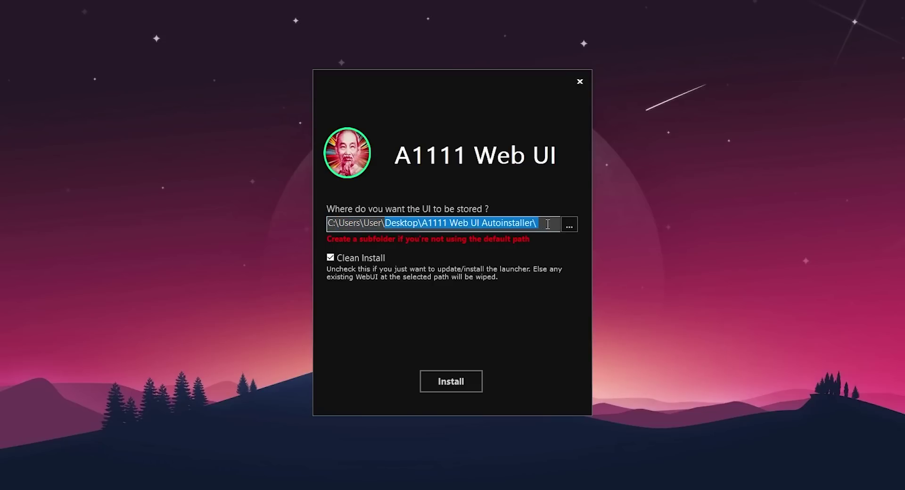
{"action": "left_click", "coordinate": [500, 223]}
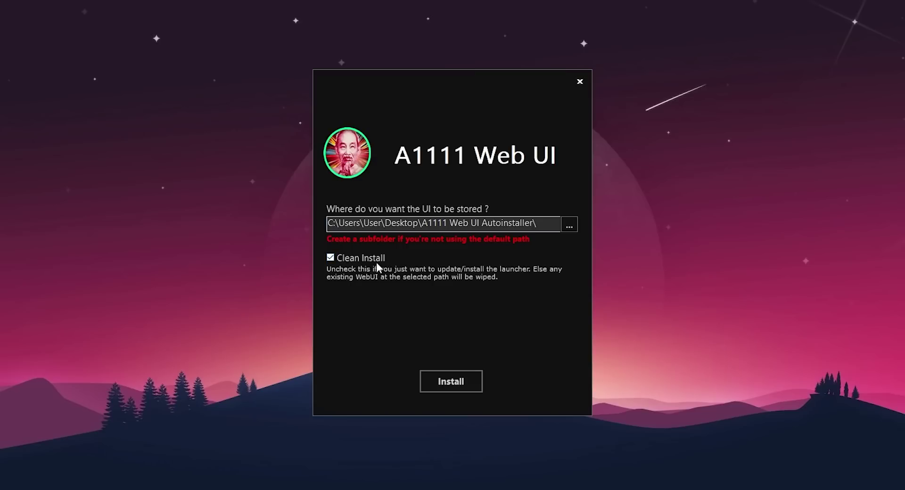
{"action": "left_click", "coordinate": [439, 382]}
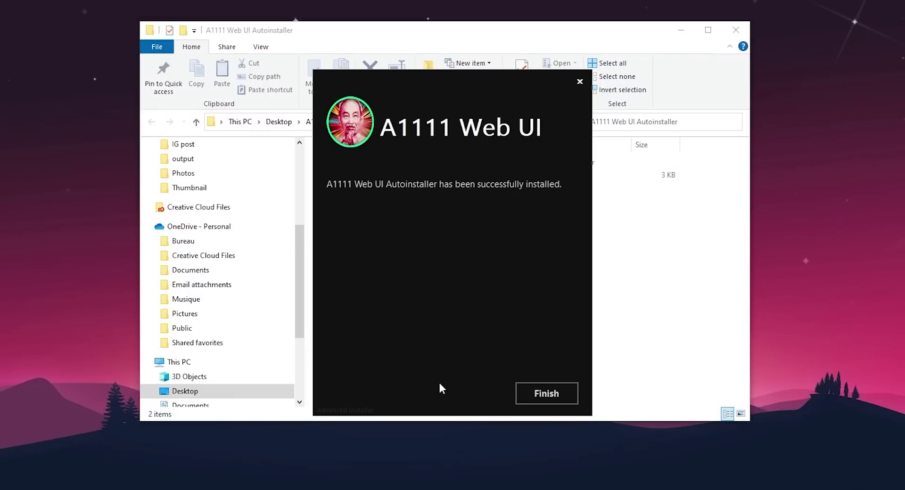
- Finish the installer, start the A1111 WebUI shortcut, and accept the Stable Diffusion 1.5 model download
{"action": "left_click", "coordinate": [531, 391]}
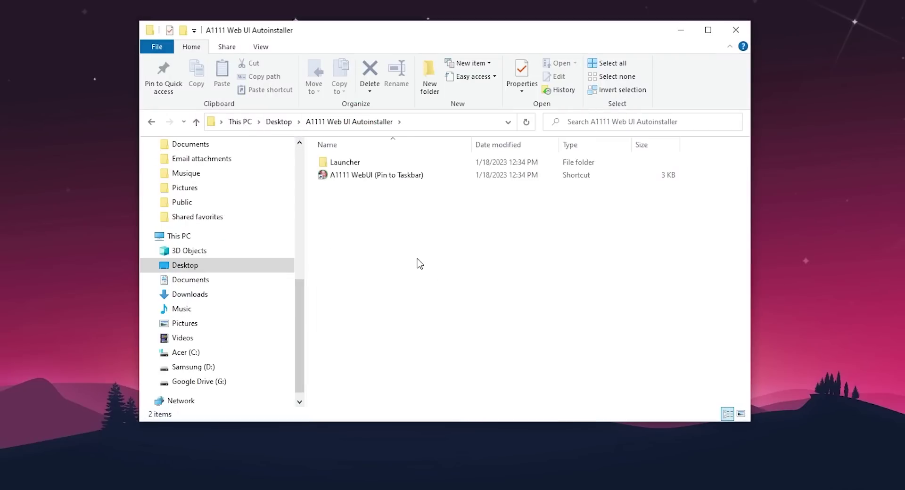
{"action": "double_click", "coordinate": [389, 175]}
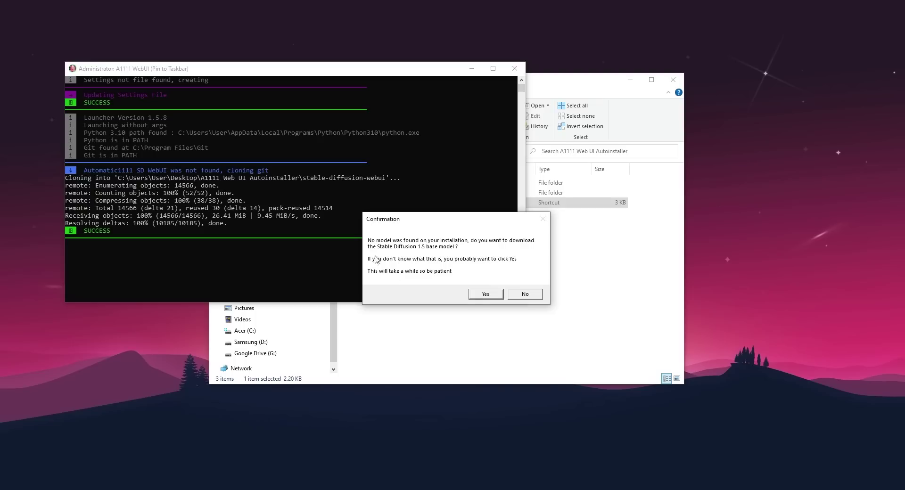
{"action": "left_click", "coordinate": [482, 296]}
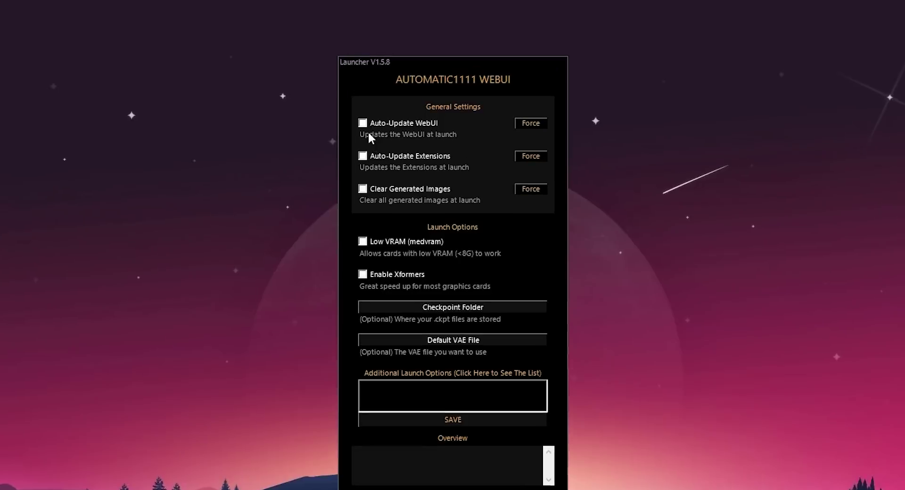
- Turn on Auto-Update WebUI and Auto-Update Extensions in the launcher's General Settings
{"action": "left_click", "coordinate": [388, 92]}
{"action": "left_click", "coordinate": [355, 169]}
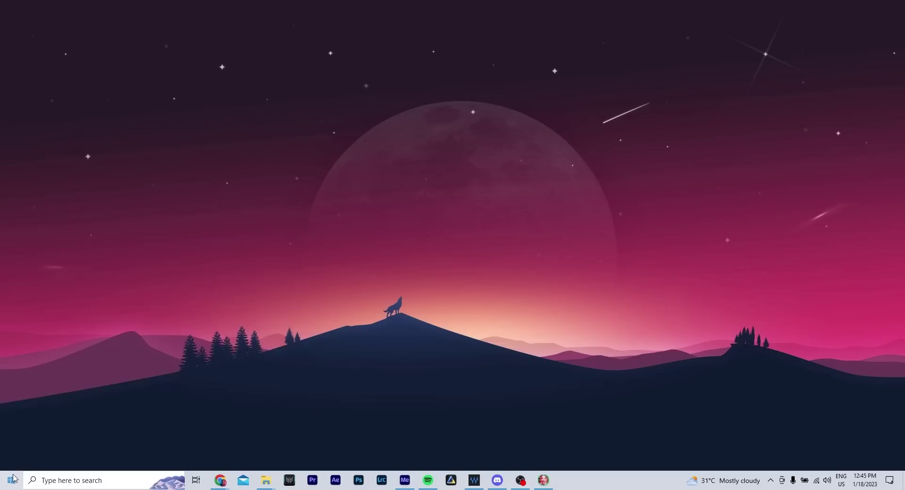
- Run dxdiag and view Display 2, showing the RTX 2080 Super's 8001 MB display memory
{"action": "left_click", "coordinate": [10, 479]}
{"action": "type", "text": "run"}
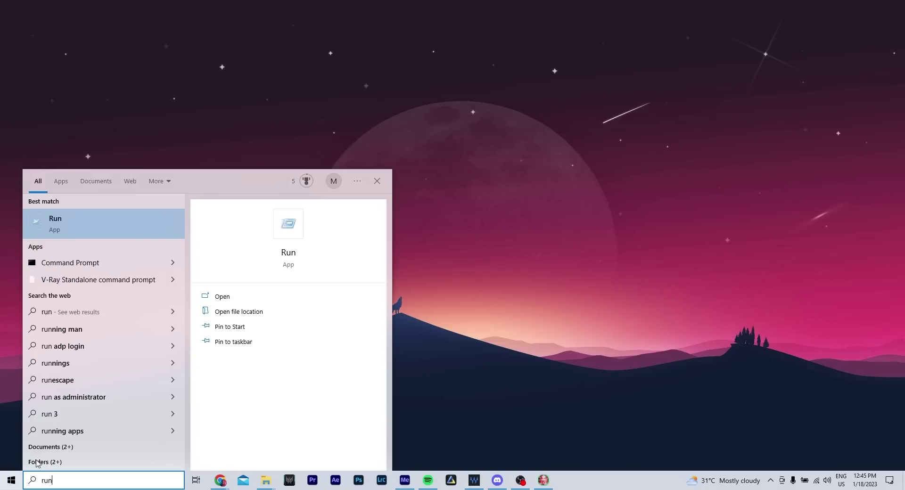
{"action": "left_click", "coordinate": [109, 228]}
{"action": "type", "text": "dxdiag"}
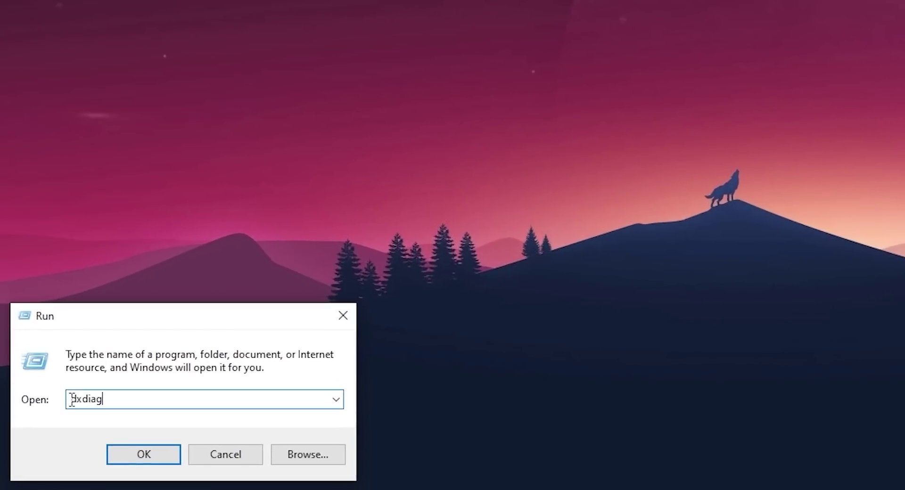
{"action": "left_click", "coordinate": [125, 456]}
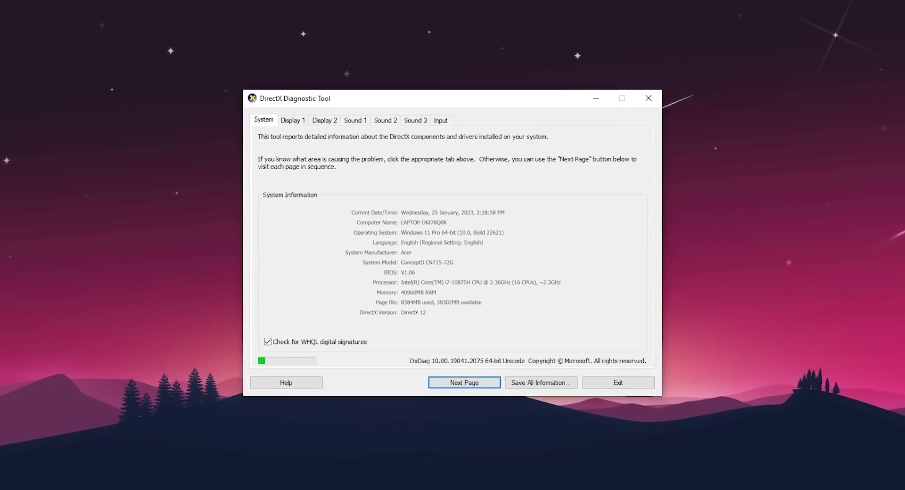
{"action": "left_click", "coordinate": [324, 121]}
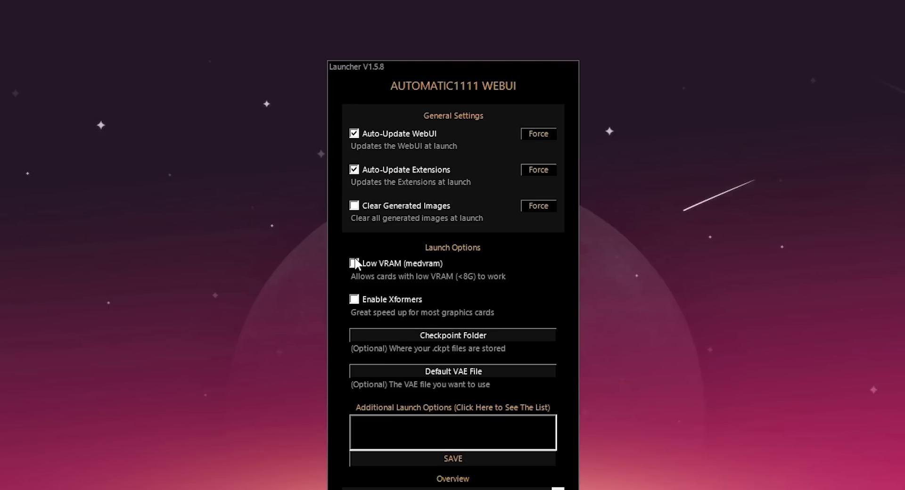
- Enable Xformers and launch the WebUI with --xformers
{"action": "left_click", "coordinate": [353, 300]}
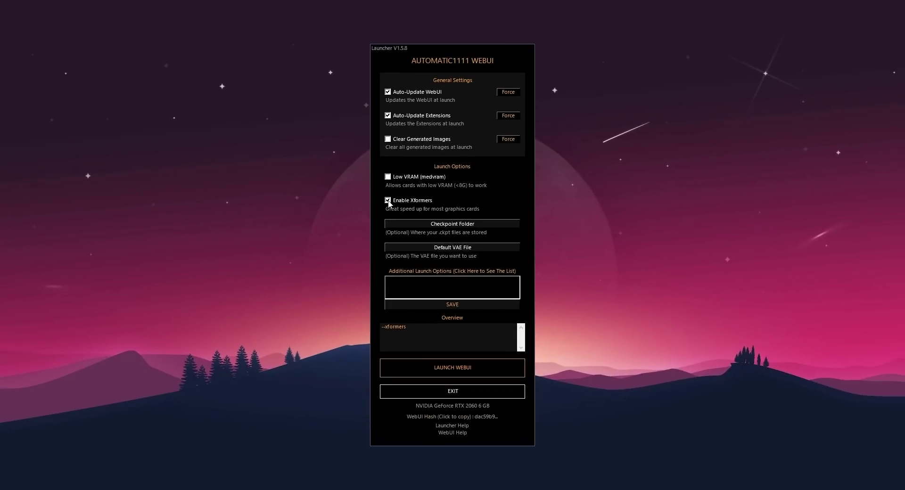
{"action": "left_click", "coordinate": [462, 370]}
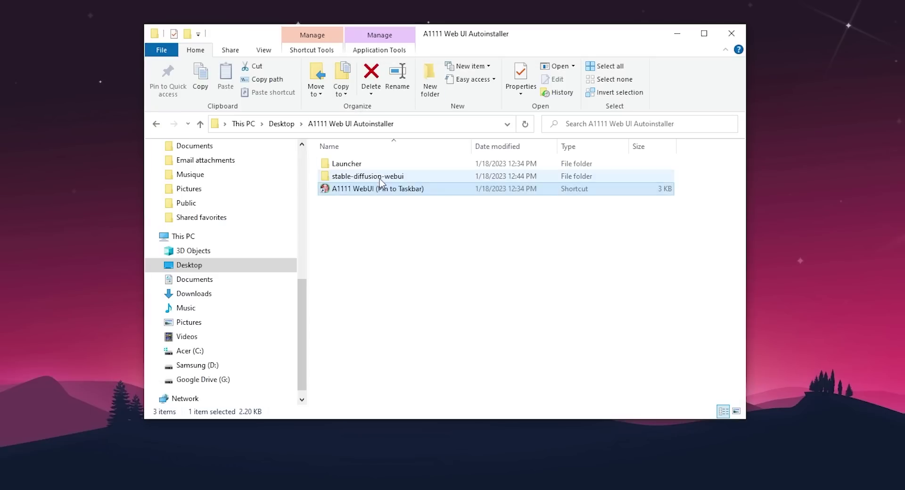
{"action": "double_click", "coordinate": [377, 177]}
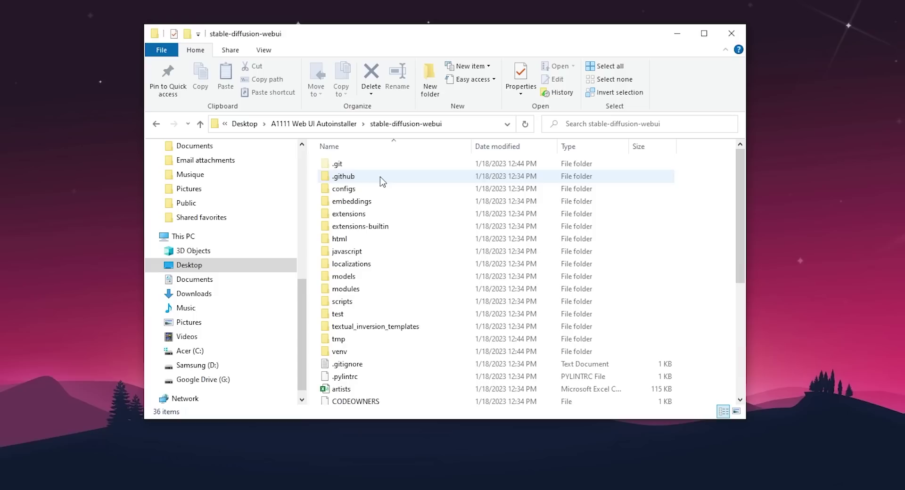
{"action": "scroll", "coordinate": [354, 295], "scroll_direction": "down", "scroll_amount": 5}
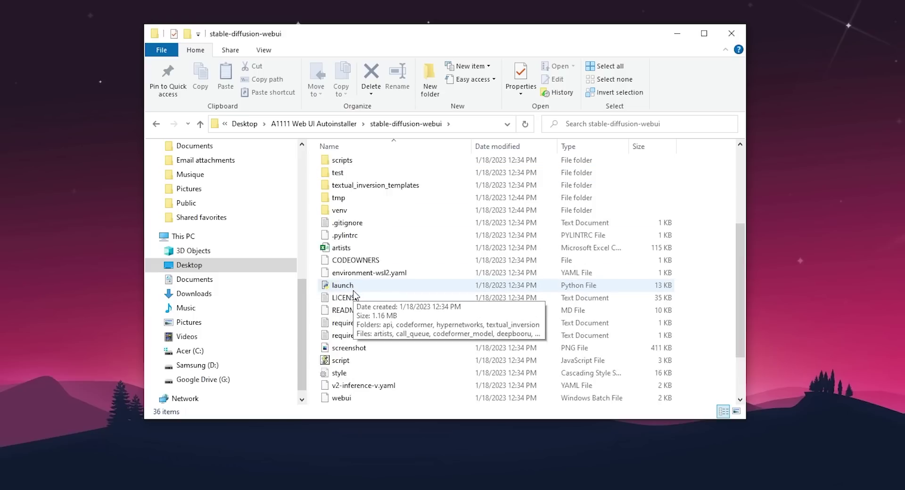
{"action": "scroll", "coordinate": [320, 330], "scroll_direction": "up", "scroll_amount": 5}
{"action": "left_click", "coordinate": [336, 124]}
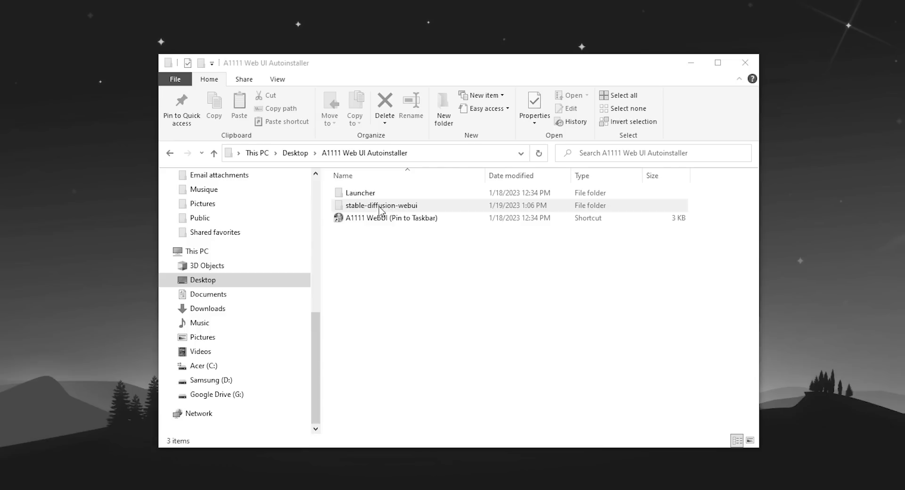
{"action": "double_click", "coordinate": [382, 205]}
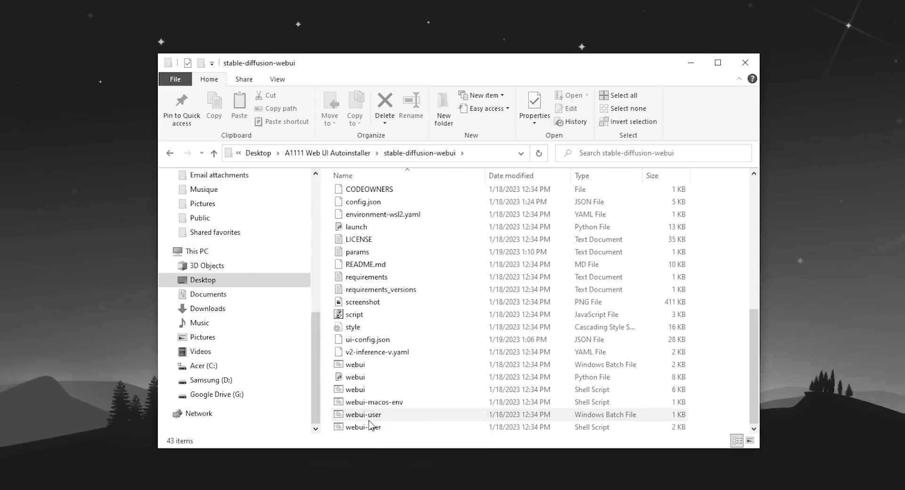
{"action": "double_click", "coordinate": [362, 414]}
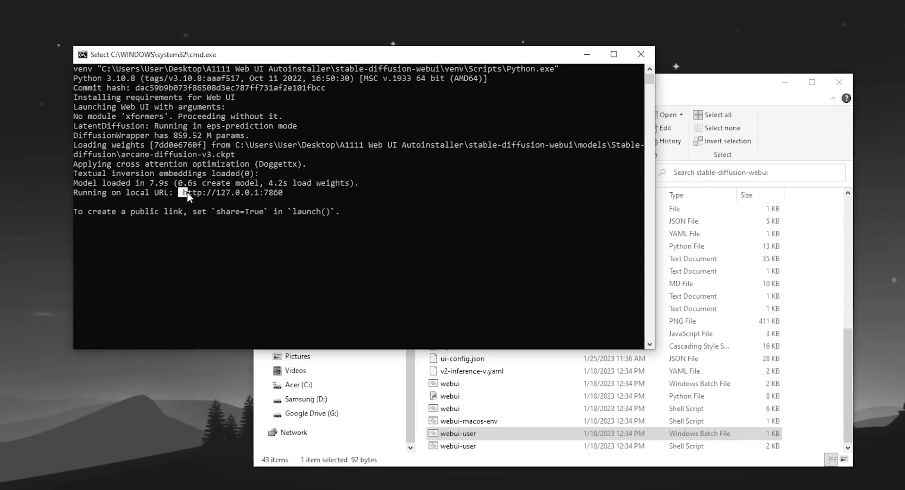
{"action": "left_click_drag", "start_coordinate": [181, 192], "coordinate": [282, 193]}
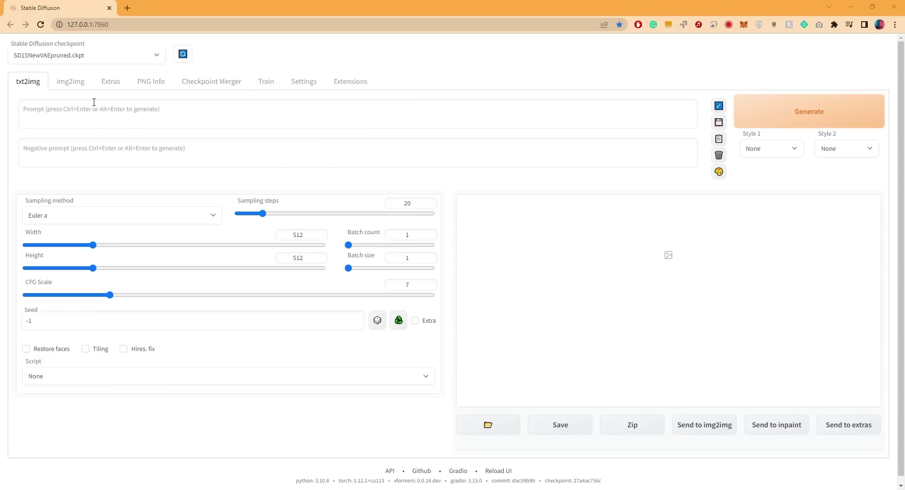
- Switch to the img2img tab and open the Stable Diffusion checkpoint dropdown
{"action": "left_click", "coordinate": [72, 83]}
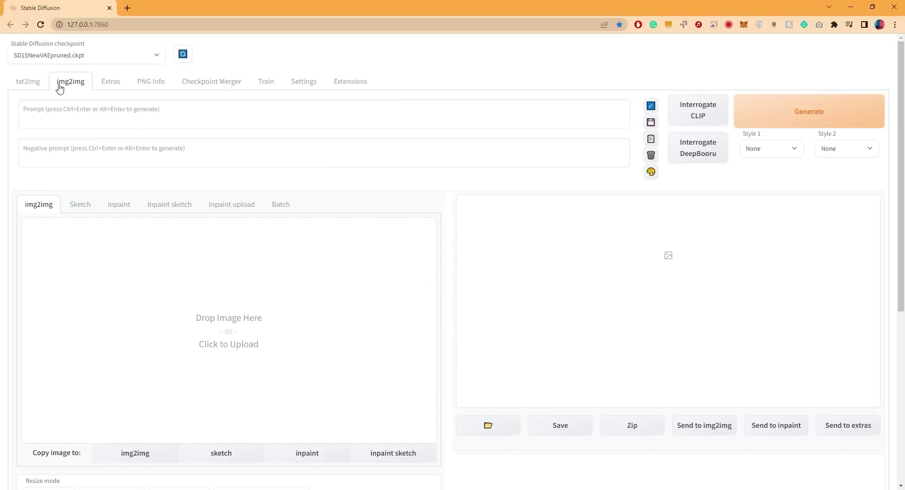
{"action": "left_click", "coordinate": [68, 57]}
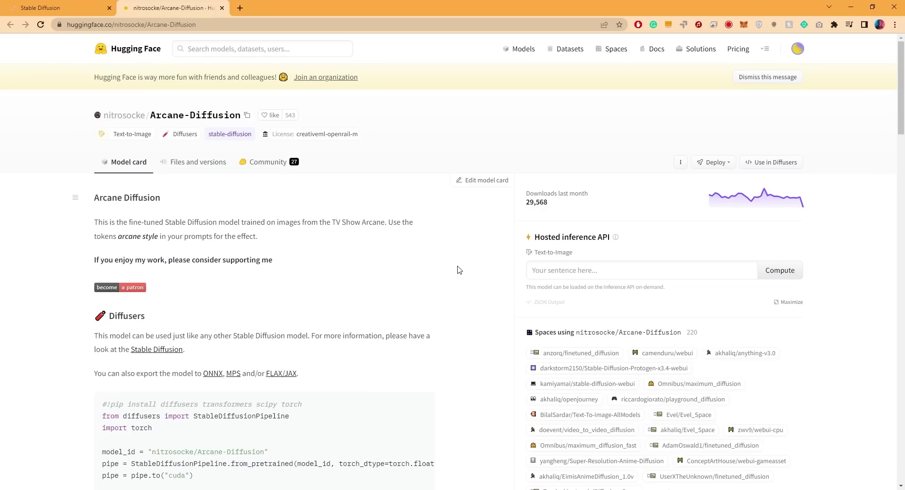
- Show the Arcane-Diffusion model's downloadable files on Hugging Face
{"action": "scroll", "coordinate": [459, 269], "scroll_direction": "down", "scroll_amount": 15}
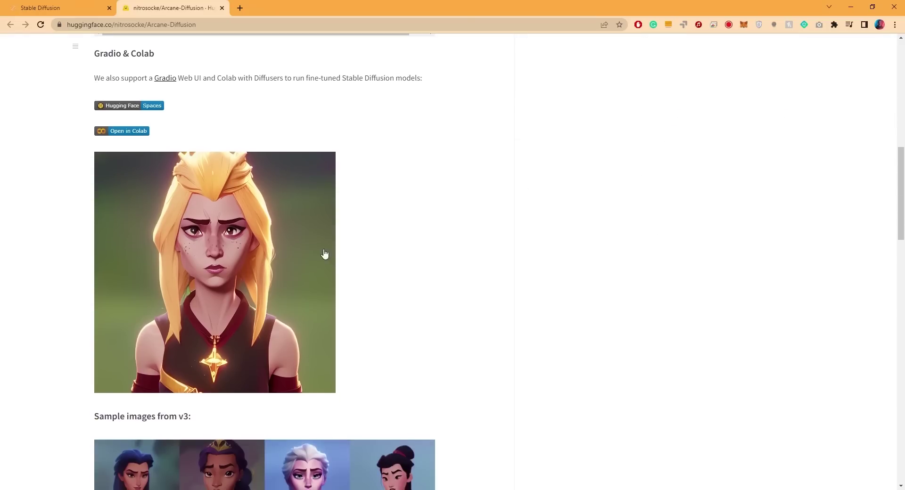
{"action": "scroll", "coordinate": [361, 265], "scroll_direction": "down", "scroll_amount": 15}
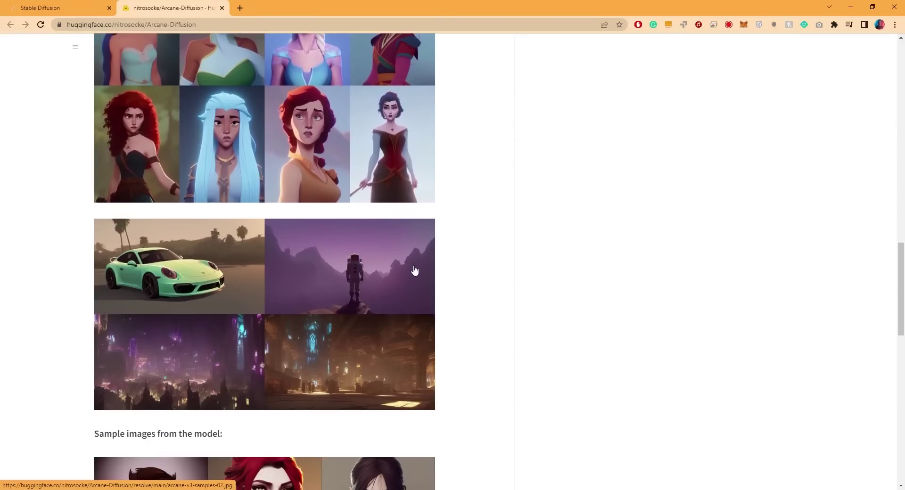
{"action": "scroll", "coordinate": [414, 270], "scroll_direction": "down", "scroll_amount": 8}
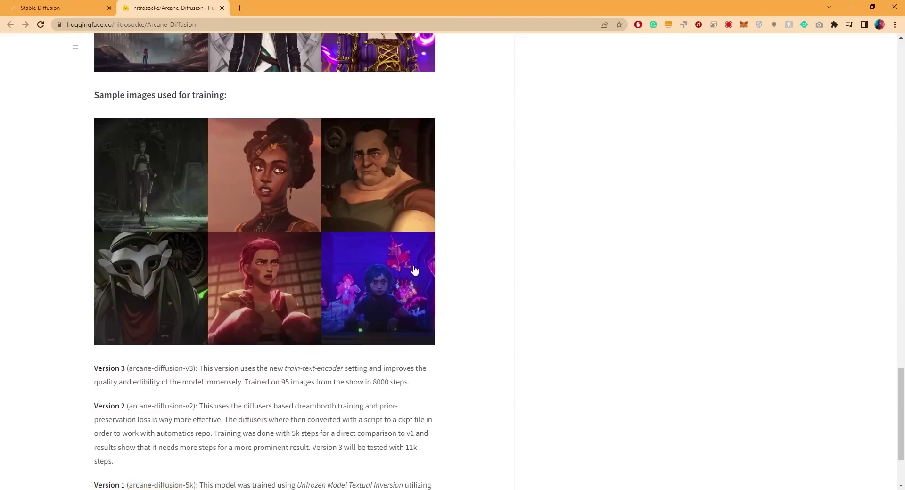
{"action": "scroll", "coordinate": [414, 269], "scroll_direction": "up", "scroll_amount": 20}
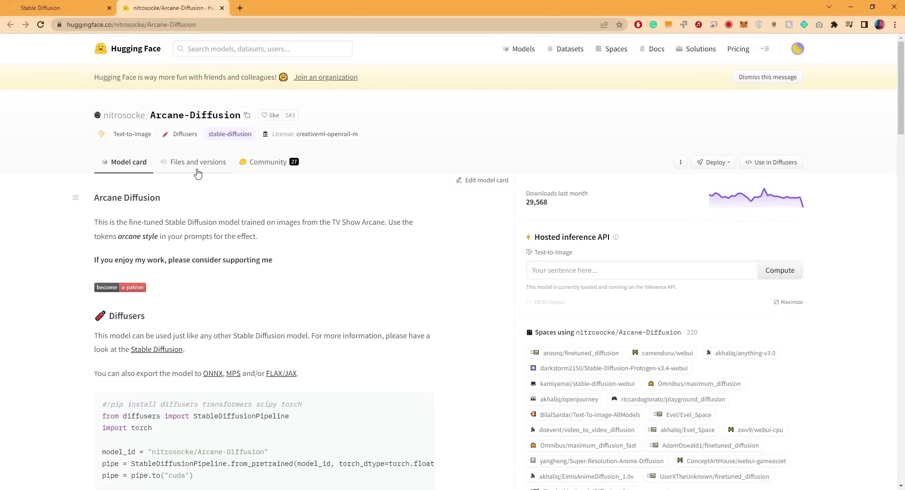
{"action": "left_click", "coordinate": [198, 172]}
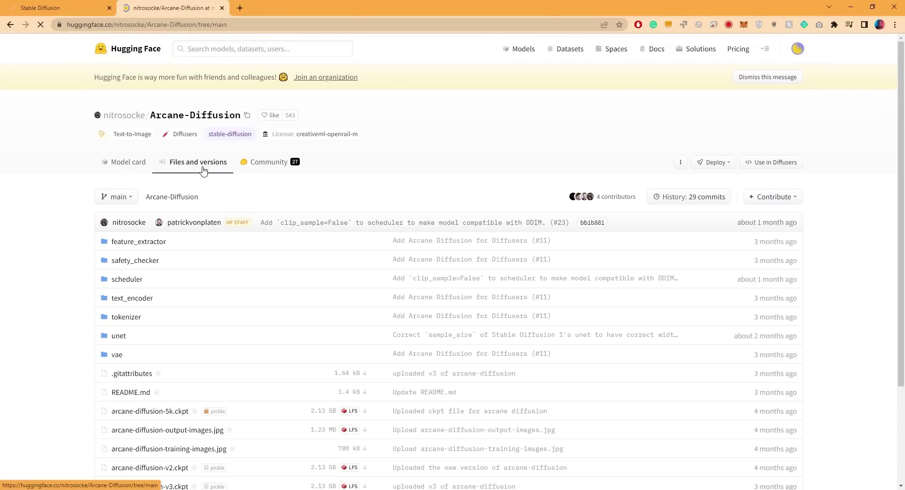
{"action": "scroll", "coordinate": [245, 306], "scroll_direction": "down", "scroll_amount": 3}
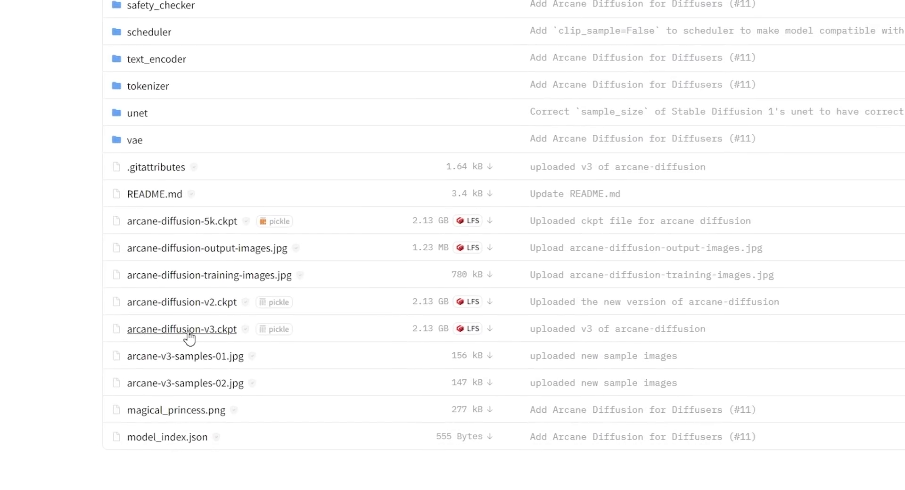
- Save arcane-diffusion-v3.ckpt into stable-diffusion-webui\models\Stable-diffusion
{"action": "right_click", "coordinate": [490, 329]}
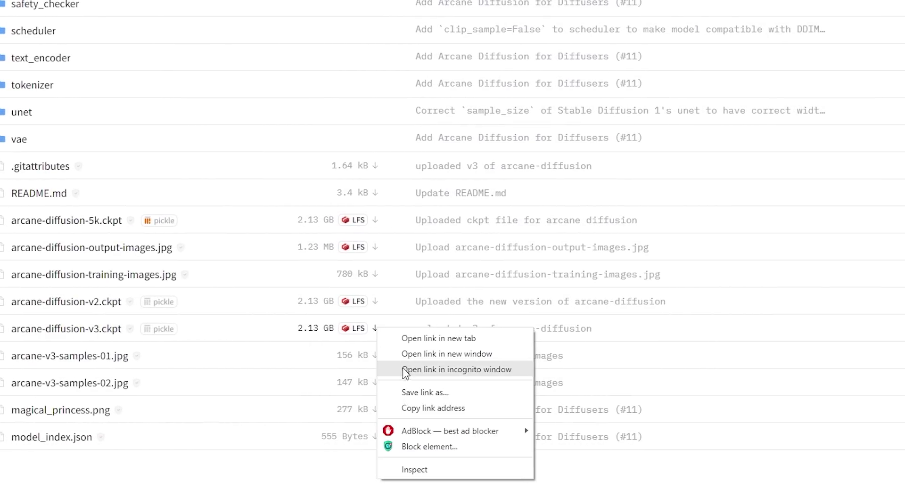
{"action": "left_click", "coordinate": [409, 391]}
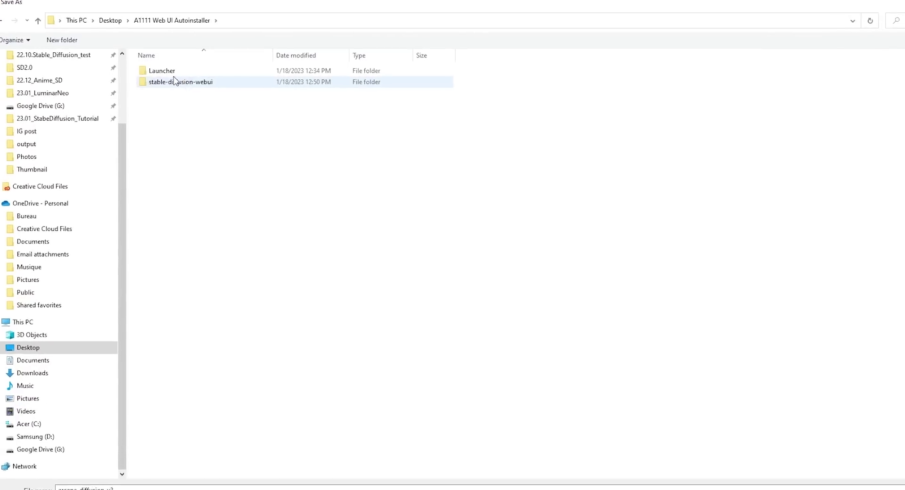
{"action": "double_click", "coordinate": [174, 81]}
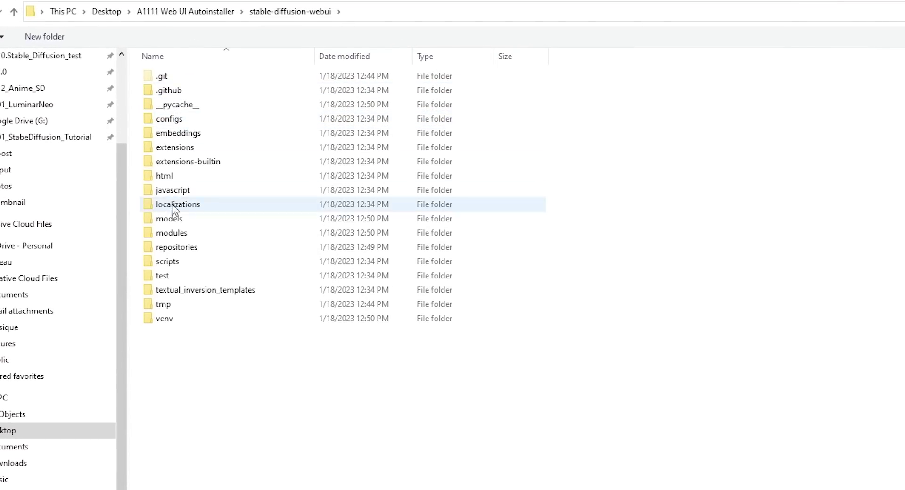
{"action": "double_click", "coordinate": [171, 219]}
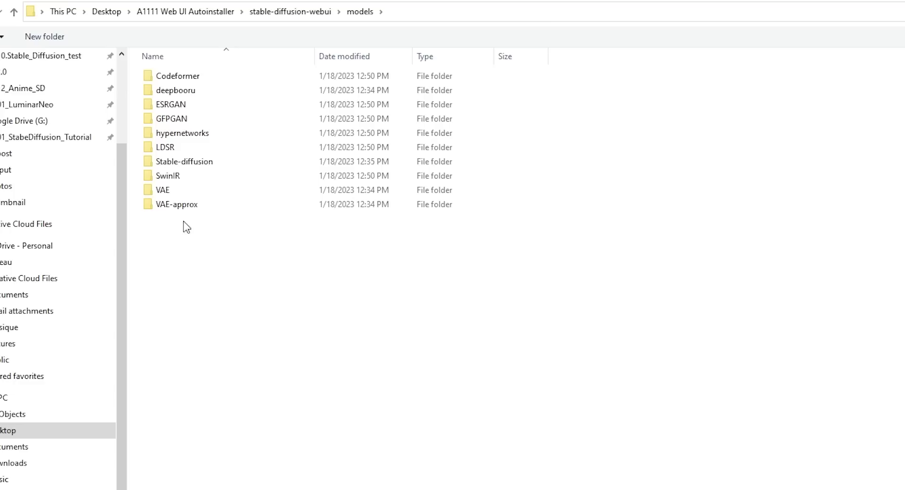
{"action": "double_click", "coordinate": [194, 162]}
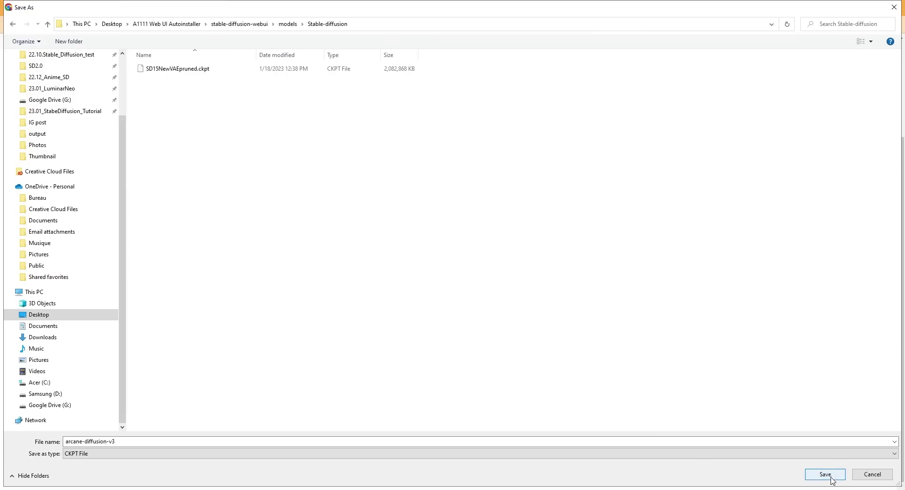
{"action": "left_click", "coordinate": [822, 476]}
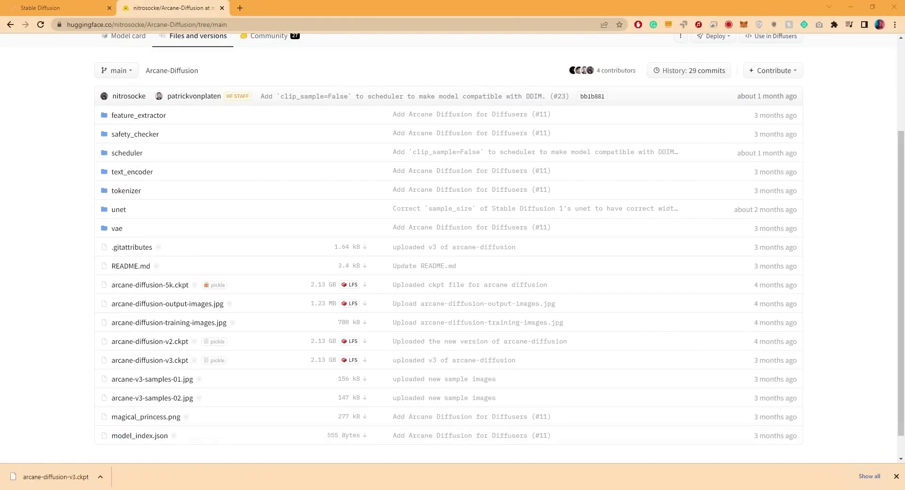
- Back in the web UI, pick arcane-diffusion-v3.ckpt as the checkpoint, then go to Settings
{"action": "left_click", "coordinate": [73, 8]}
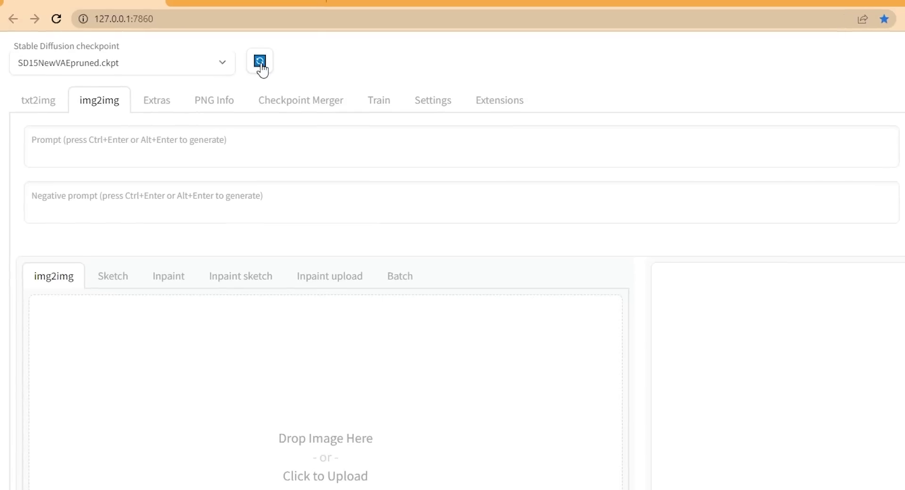
{"action": "left_click", "coordinate": [219, 65]}
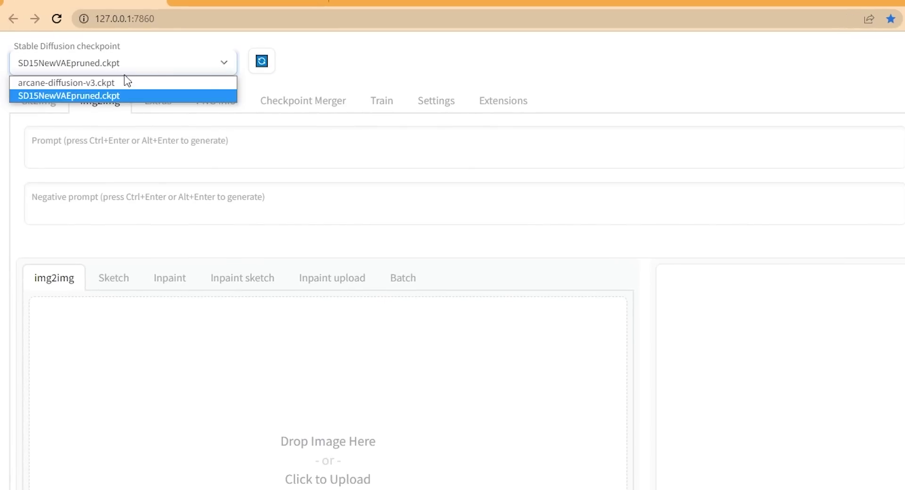
{"action": "left_click", "coordinate": [100, 83]}
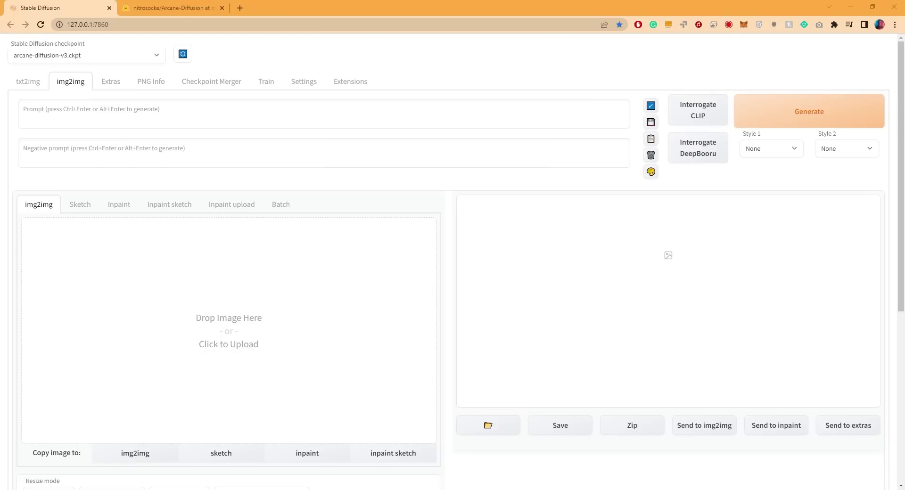
{"action": "left_click", "coordinate": [298, 89]}
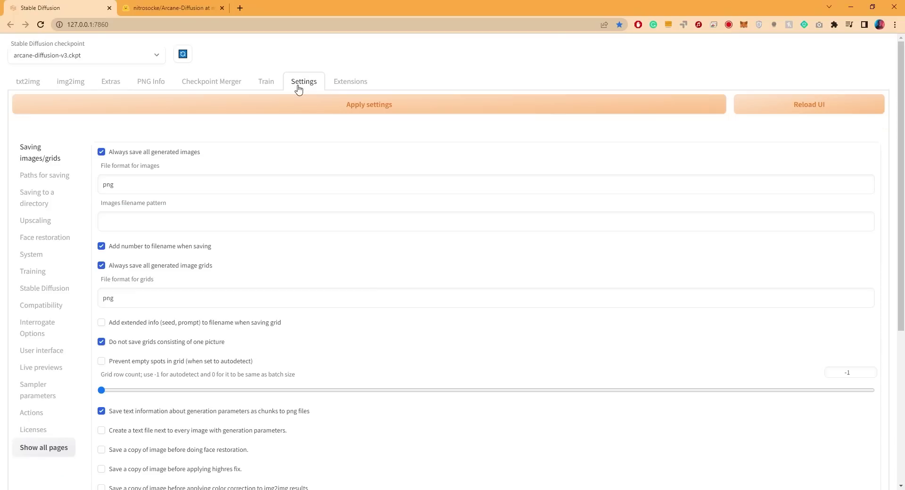
- Select CodeFormer for face restoration with weight 0 and apply the settings
{"action": "left_click", "coordinate": [52, 241]}
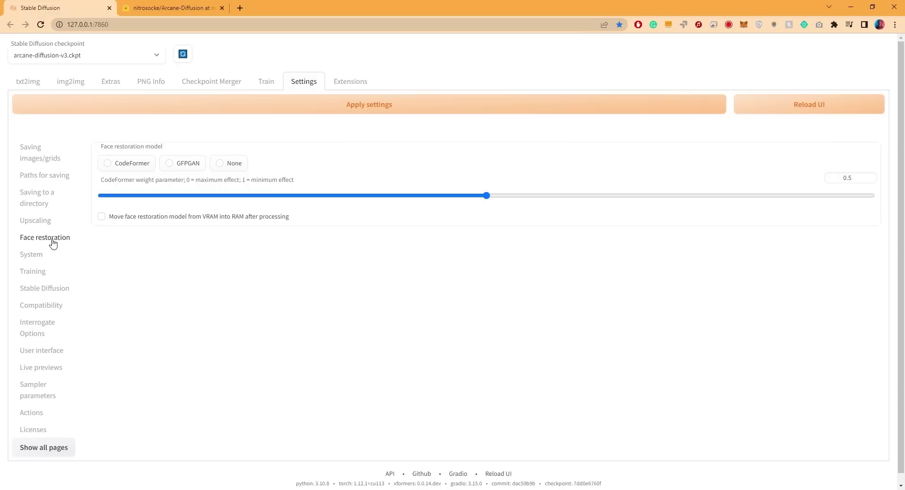
{"action": "left_click", "coordinate": [125, 166]}
{"action": "left_click_drag", "start_coordinate": [476, 197], "coordinate": [95, 206]}
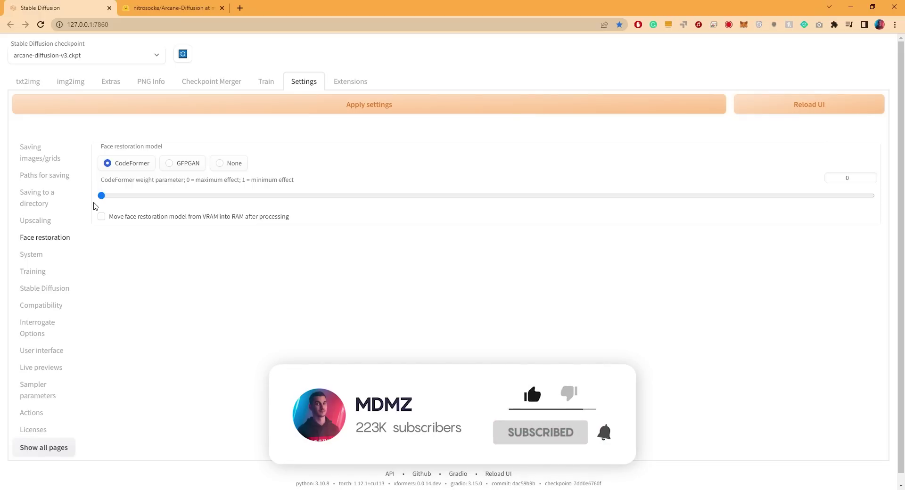
{"action": "left_click", "coordinate": [383, 110]}
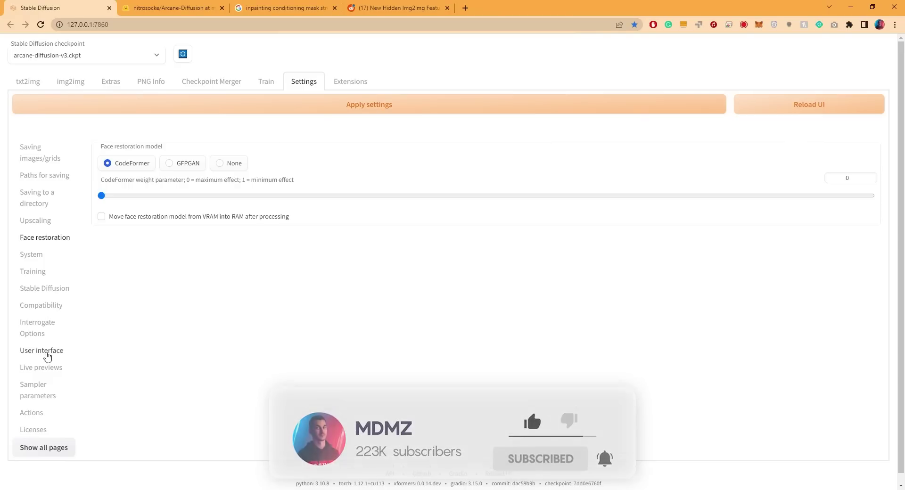
- Add inpainting_mask_weight to the Quicksettings list, apply it, and reload the UI
{"action": "left_click", "coordinate": [47, 356]}
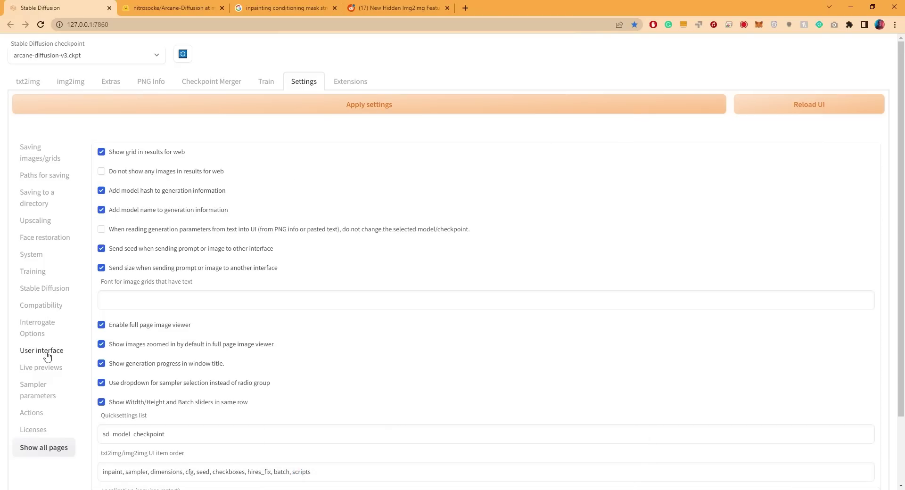
{"action": "scroll", "coordinate": [276, 352], "scroll_direction": "down", "scroll_amount": 2}
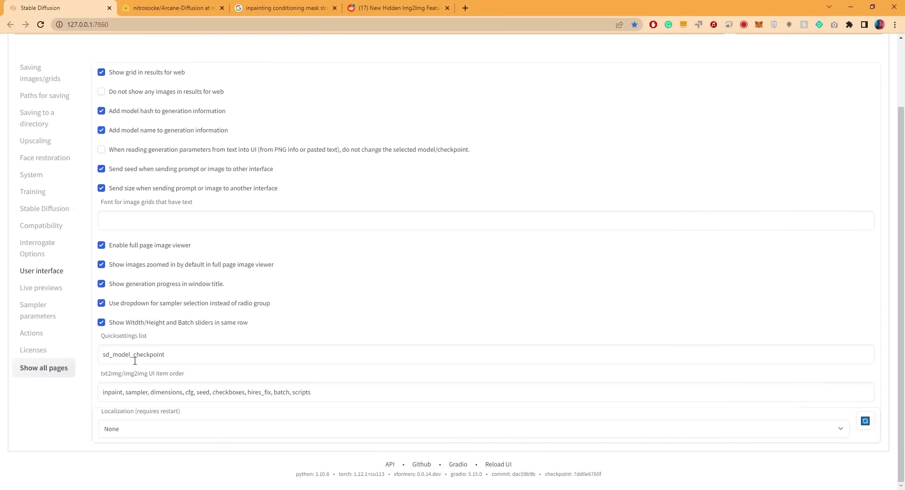
{"action": "left_click", "coordinate": [184, 357]}
{"action": "type", "text": ","}
{"action": "type", "text": " in"}
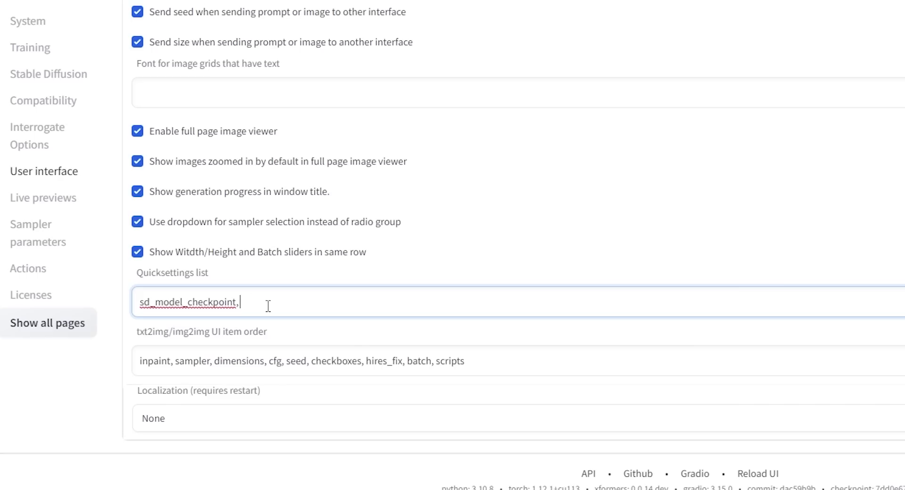
{"action": "type", "text": "inpainting_mask_weight"}
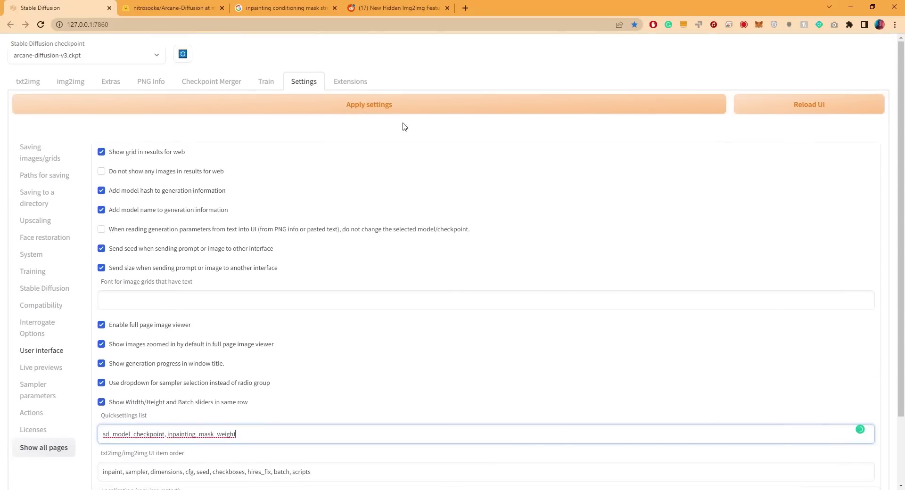
{"action": "left_click", "coordinate": [382, 106]}
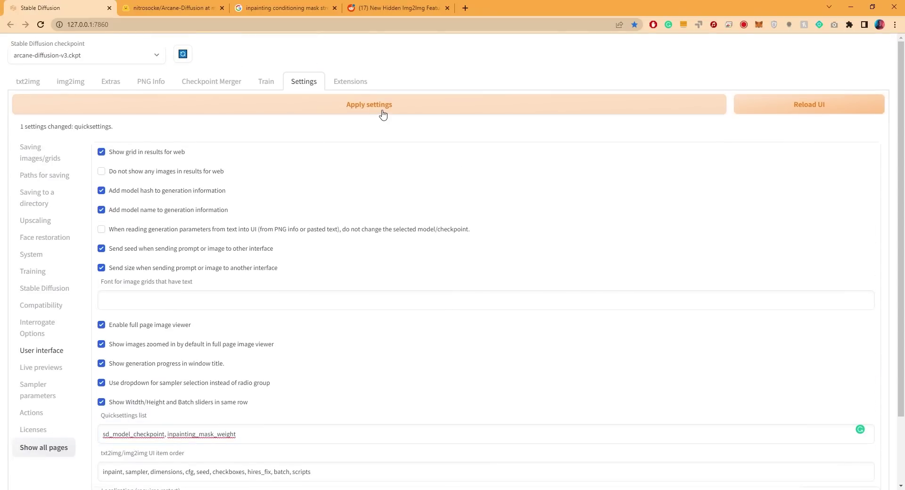
{"action": "left_click", "coordinate": [765, 113]}
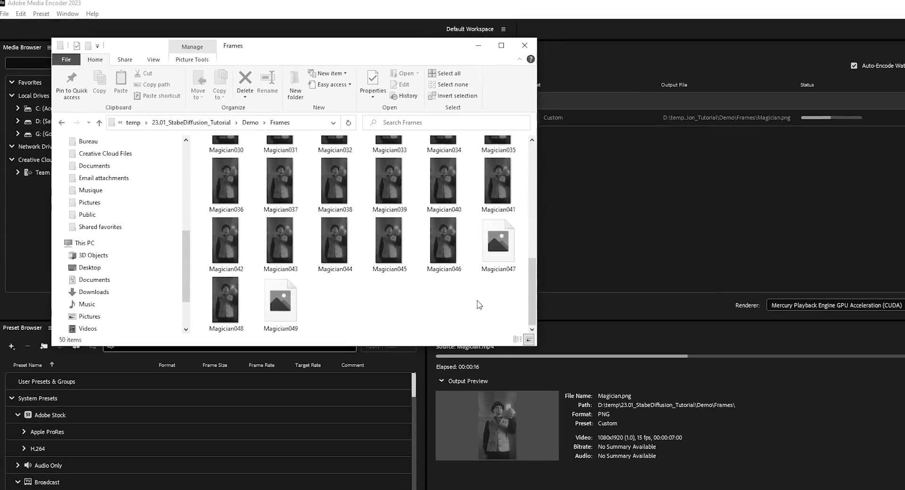
- Queue Magician.mp4 in Media Encoder and set its export format to PNG
{"action": "scroll", "coordinate": [479, 305], "scroll_direction": "up", "scroll_amount": 4}
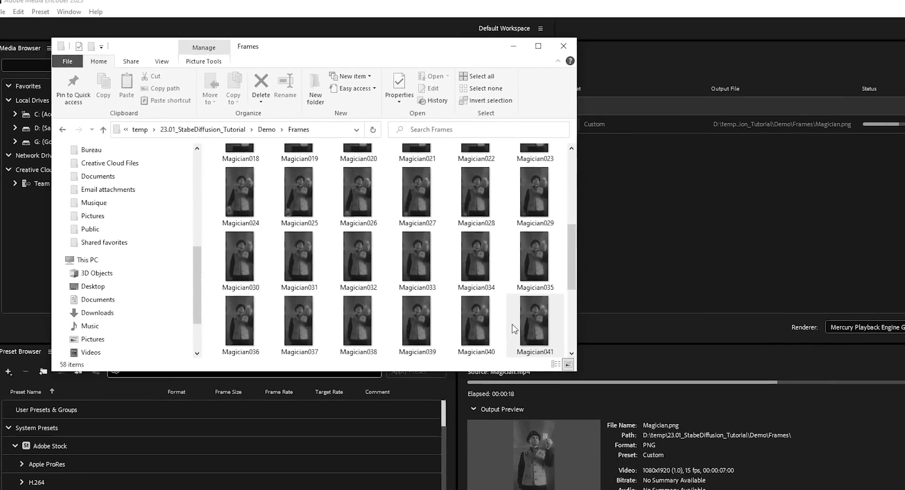
{"action": "scroll", "coordinate": [514, 329], "scroll_direction": "down", "scroll_amount": 5}
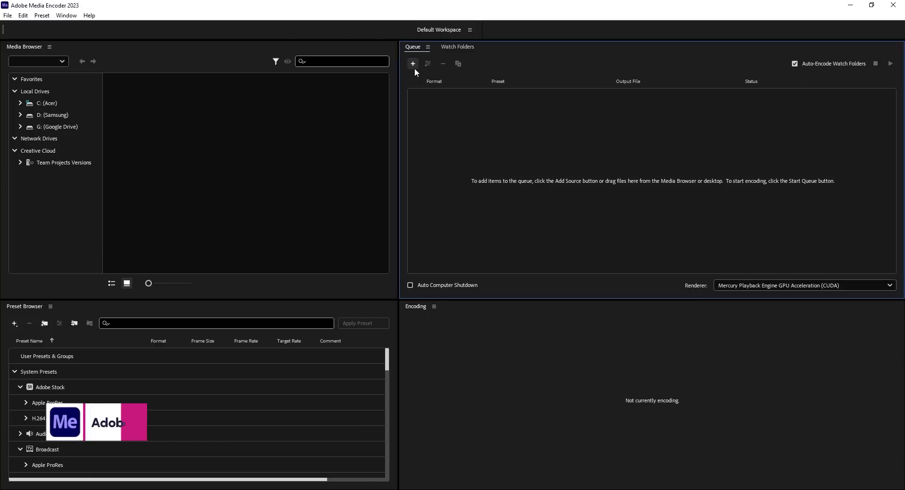
{"action": "left_click", "coordinate": [413, 64]}
{"action": "double_click", "coordinate": [222, 126]}
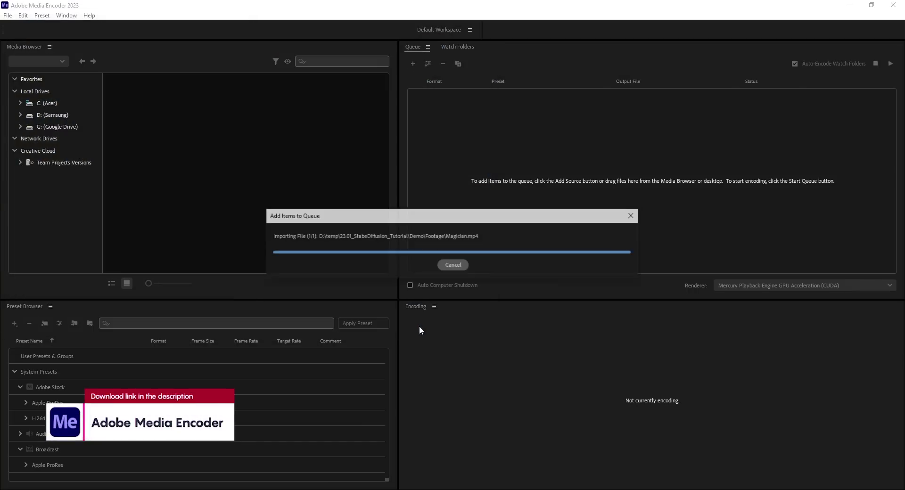
{"action": "left_click", "coordinate": [529, 113]}
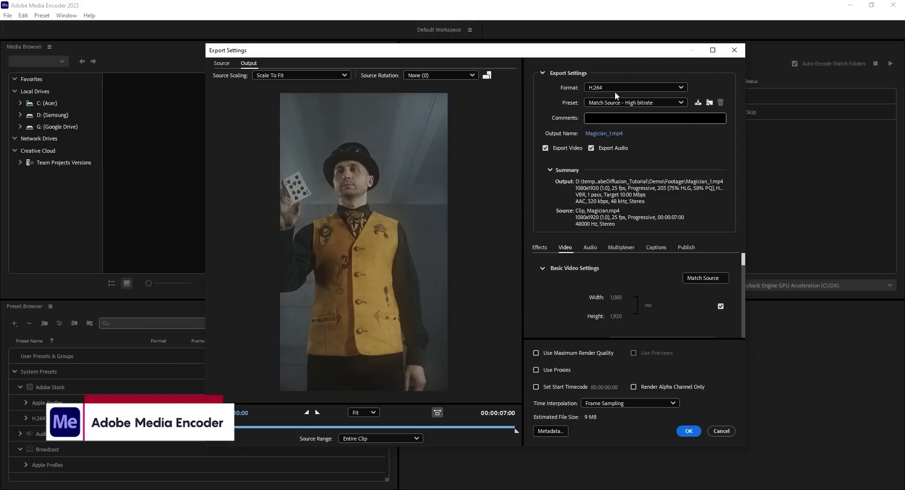
{"action": "left_click", "coordinate": [616, 90]}
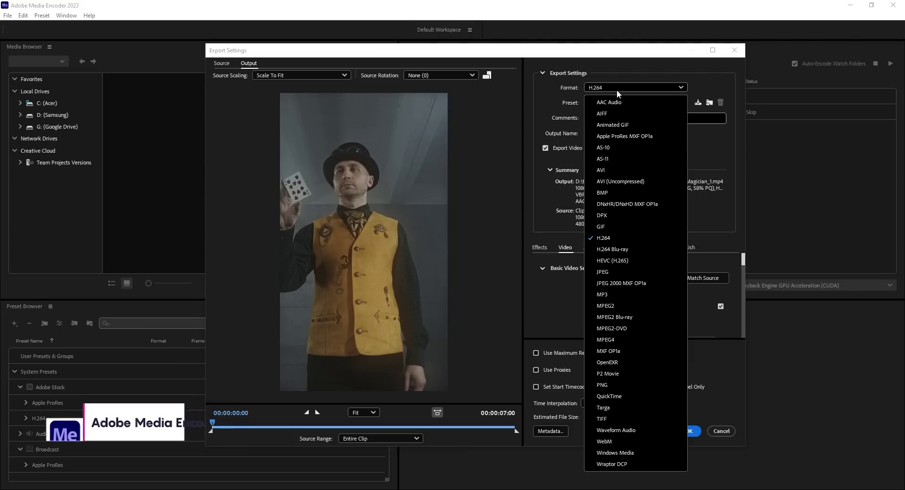
{"action": "left_click", "coordinate": [614, 385]}
- Set the PNG export to 15 fps with Maximum Depth and Maximum Render Quality
{"action": "scroll", "coordinate": [727, 292], "scroll_direction": "down", "scroll_amount": 3}
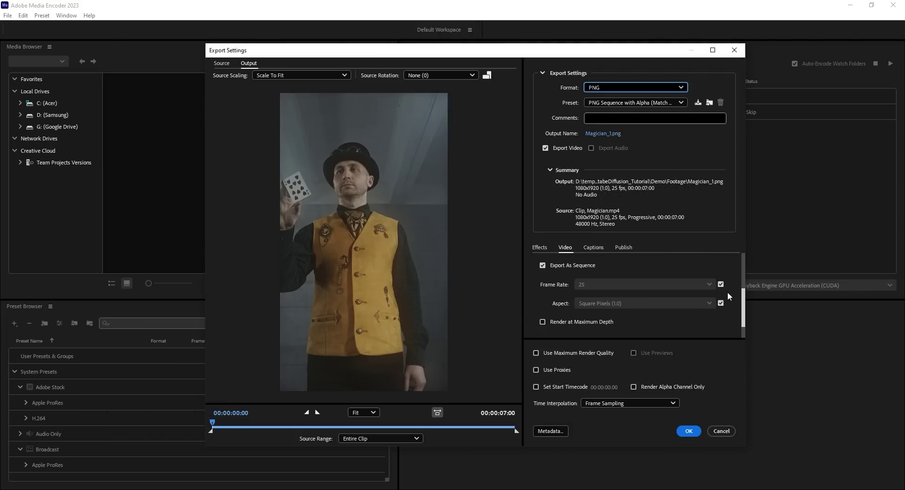
{"action": "left_click", "coordinate": [720, 285]}
{"action": "left_click", "coordinate": [700, 283]}
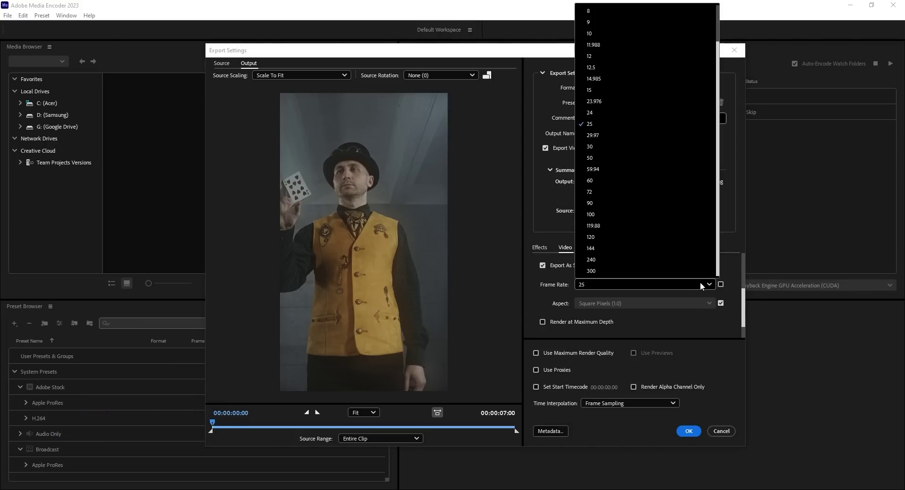
{"action": "left_click", "coordinate": [595, 88]}
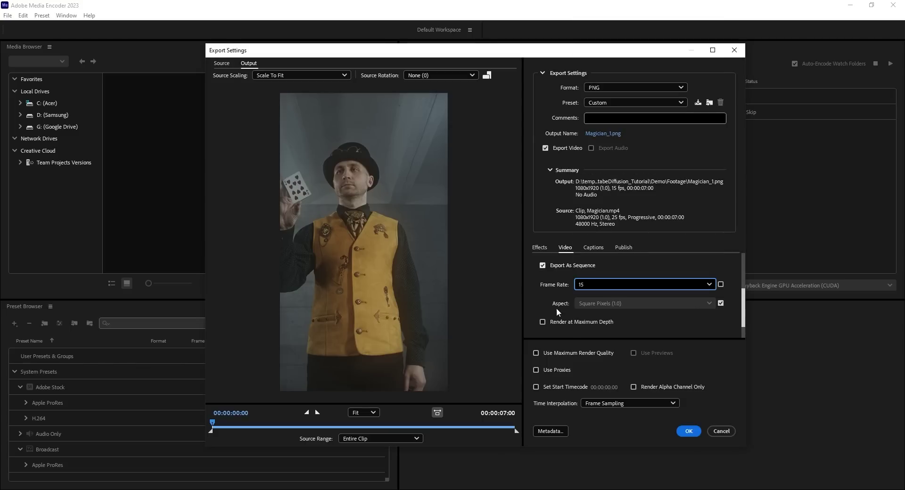
{"action": "left_click", "coordinate": [570, 324]}
{"action": "left_click", "coordinate": [558, 352]}
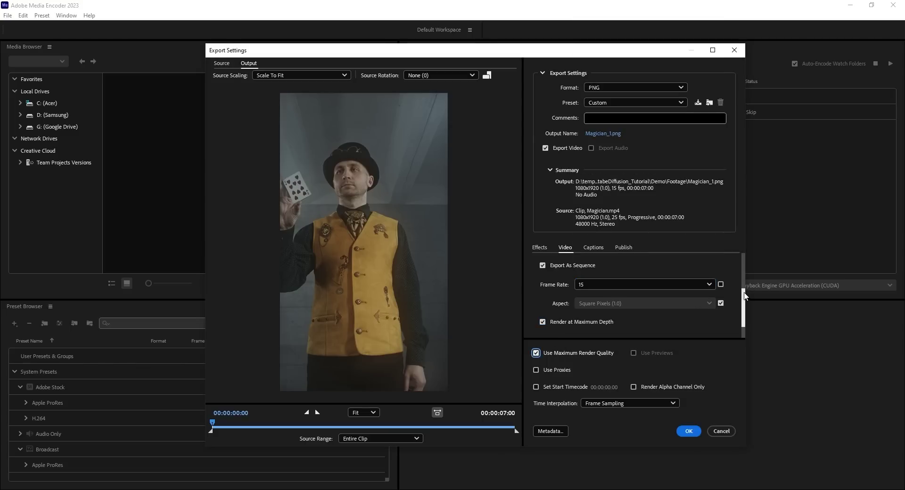
{"action": "scroll", "coordinate": [743, 313], "scroll_direction": "down", "scroll_amount": 1}
{"action": "left_click_drag", "start_coordinate": [744, 313], "coordinate": [745, 262]}
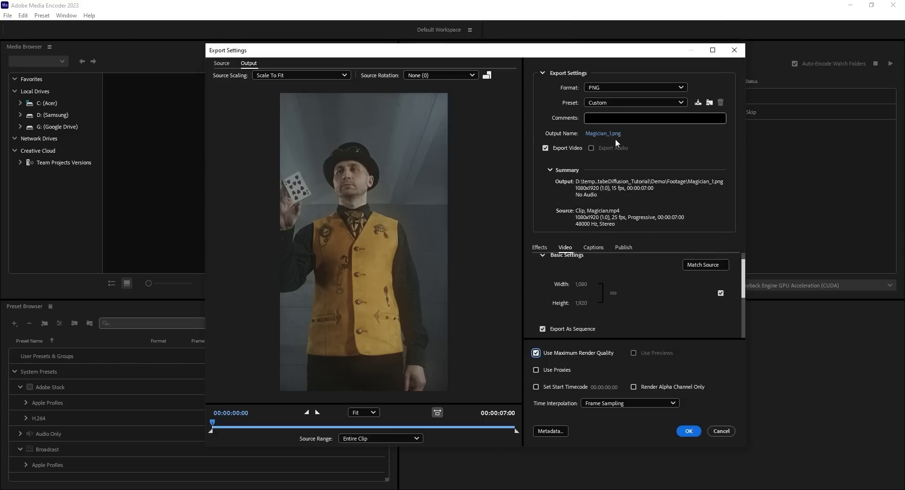
- Set the output location to a new Frames folder inside Demo
{"action": "left_click", "coordinate": [597, 134]}
{"action": "left_click", "coordinate": [467, 81]}
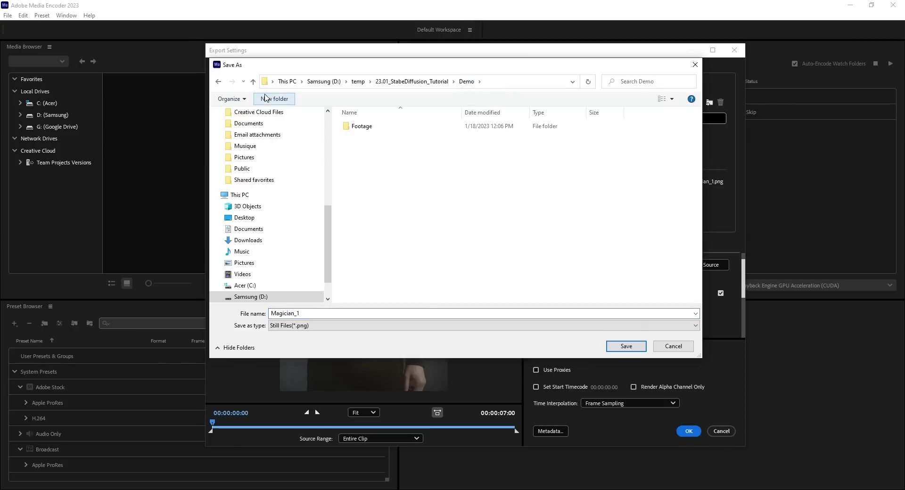
{"action": "left_click", "coordinate": [267, 99]}
{"action": "type", "text": "Frames"}
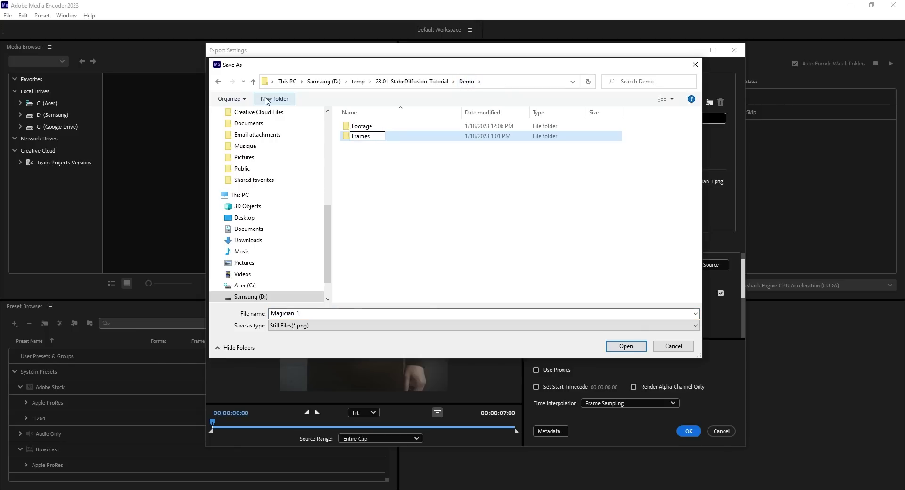
{"action": "left_click", "coordinate": [377, 137]}
{"action": "double_click", "coordinate": [378, 137]}
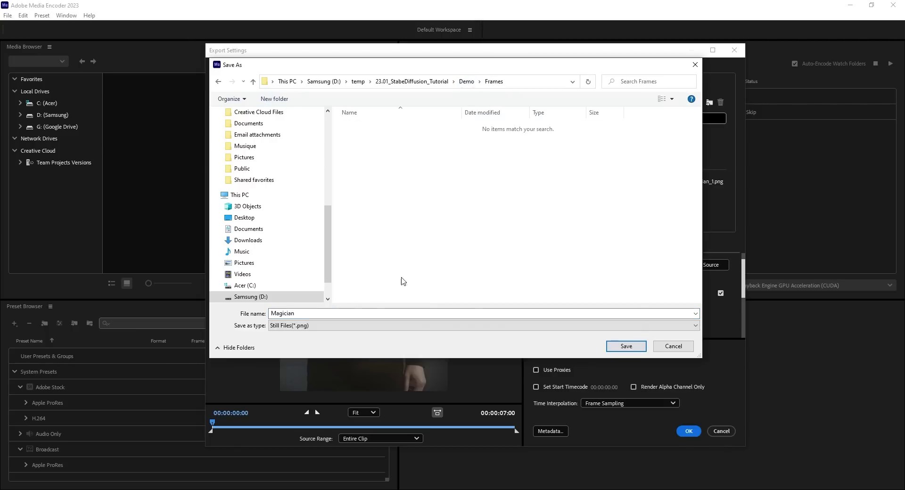
{"action": "left_click", "coordinate": [617, 347]}
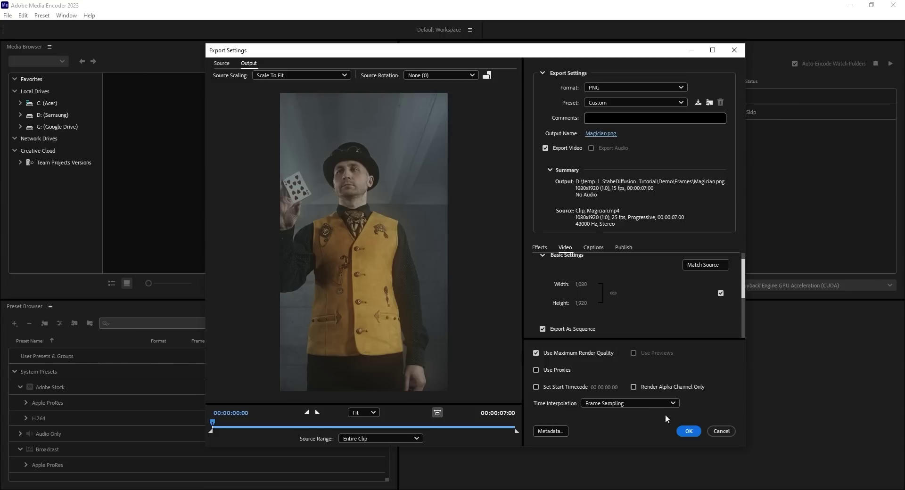
- Confirm the export settings and start the queue to encode the PNG sequence
{"action": "left_click", "coordinate": [689, 431]}
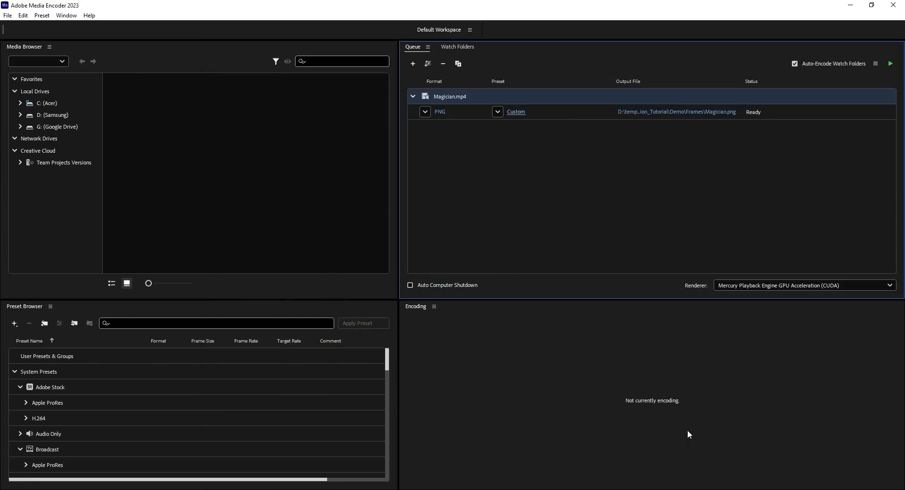
{"action": "left_click", "coordinate": [891, 64]}
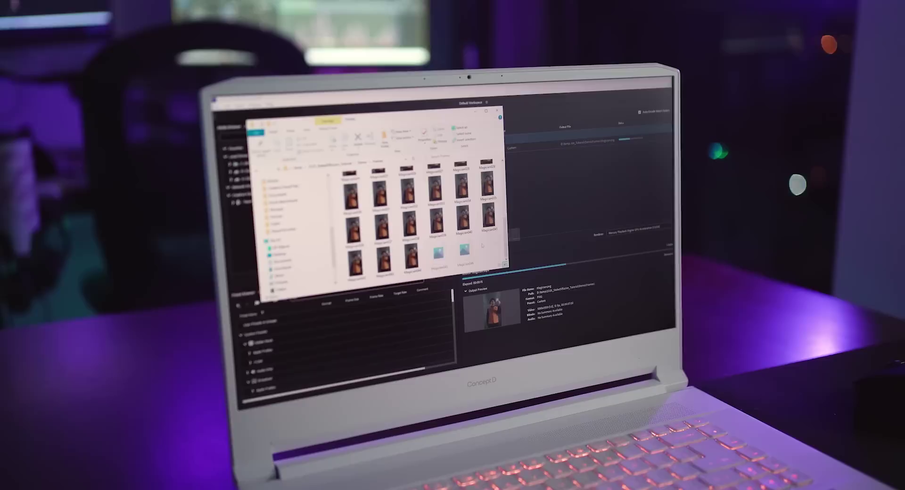
{"action": "scroll", "coordinate": [482, 245], "scroll_direction": "up", "scroll_amount": 5}
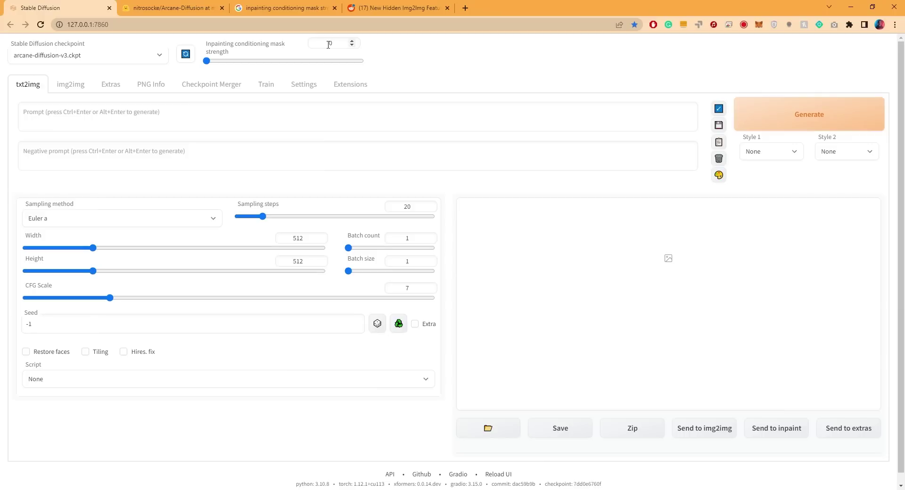
- Load frame Magician077 from the Frames folder as the img2img source image
{"action": "left_click", "coordinate": [75, 86]}
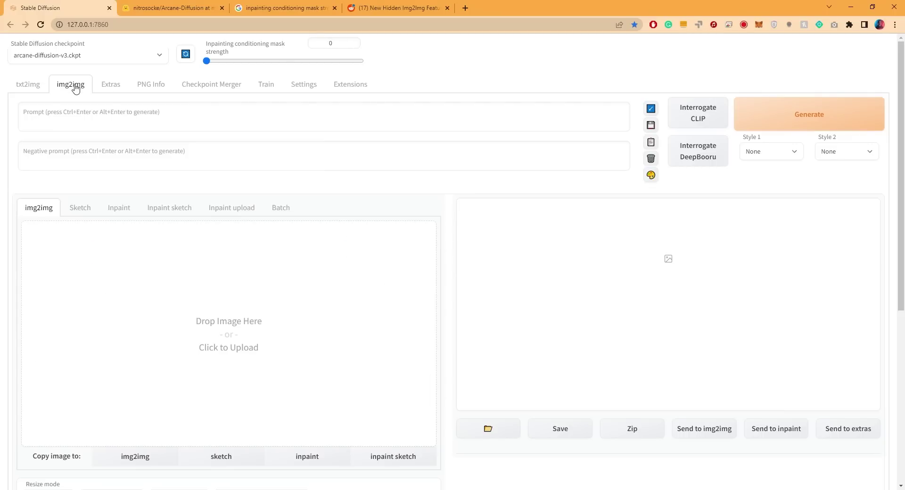
{"action": "left_click", "coordinate": [219, 320]}
{"action": "scroll", "coordinate": [501, 283], "scroll_direction": "down", "scroll_amount": 6}
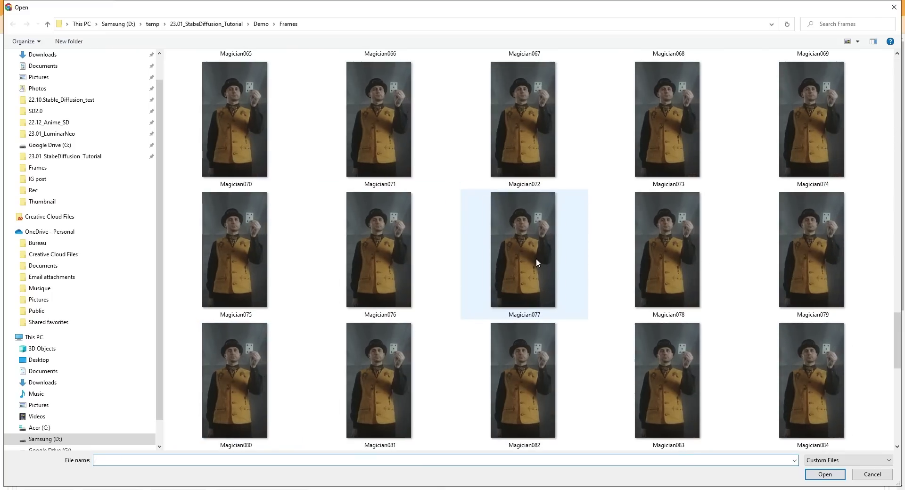
{"action": "left_click", "coordinate": [514, 259]}
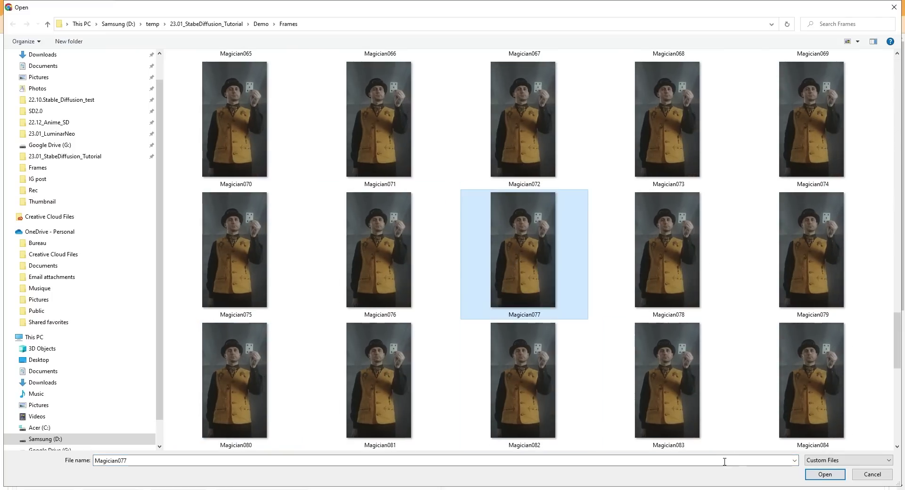
{"action": "left_click", "coordinate": [819, 477]}
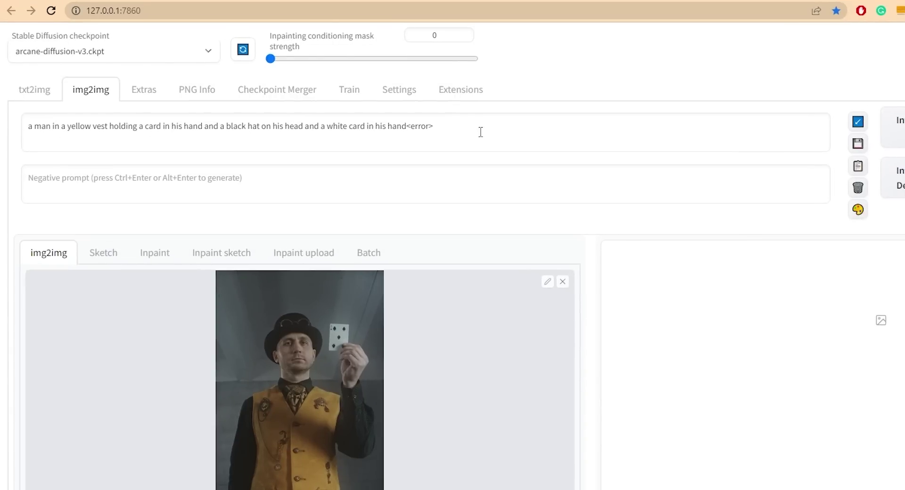
- Replace the '<error>' prompt ending with ', Arcane style' and set output height to 912
{"action": "left_click_drag", "start_coordinate": [481, 132], "coordinate": [407, 129]}
{"action": "type", "text": ", Arcane style"}
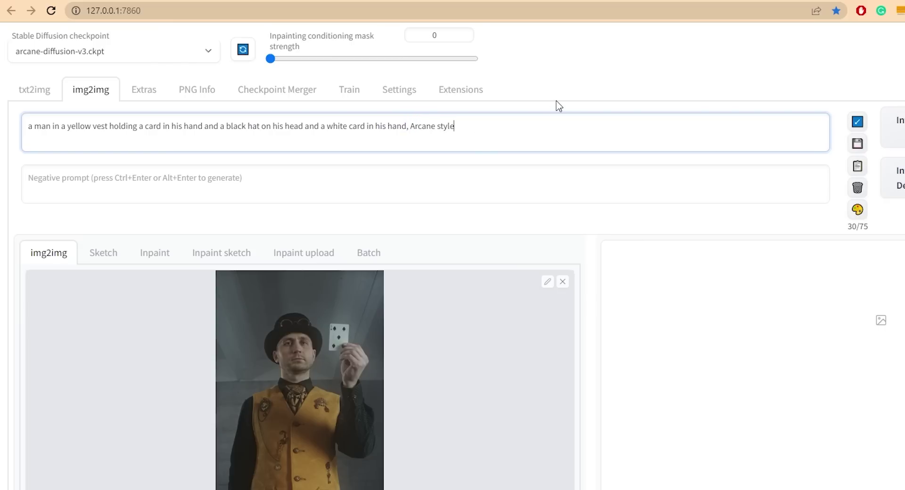
{"action": "scroll", "coordinate": [558, 106], "scroll_direction": "down", "scroll_amount": 3}
{"action": "left_click", "coordinate": [94, 439]}
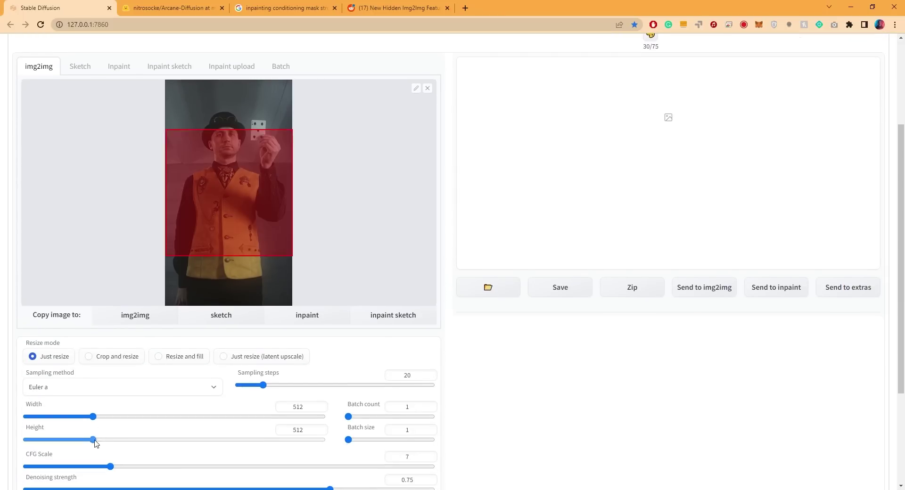
{"action": "left_click_drag", "start_coordinate": [95, 441], "coordinate": [153, 436]}
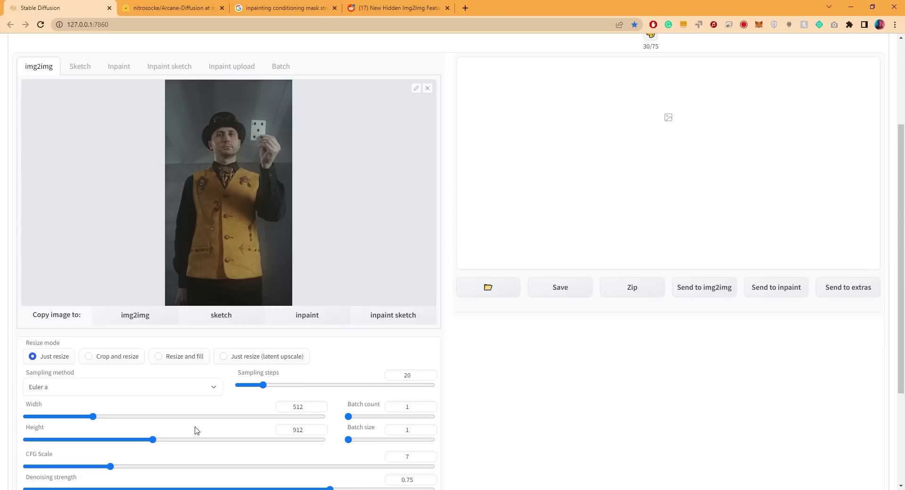
{"action": "scroll", "coordinate": [196, 430], "scroll_direction": "down", "scroll_amount": 3}
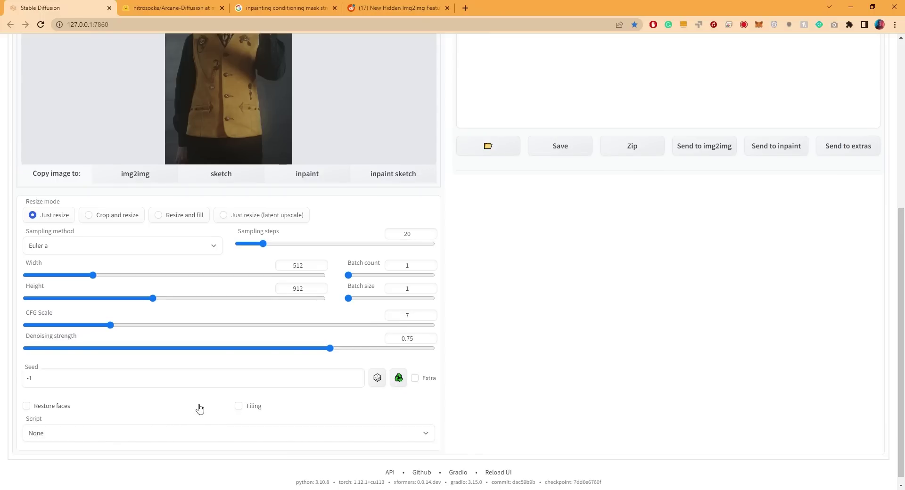
{"action": "scroll", "coordinate": [201, 412], "scroll_direction": "up", "scroll_amount": 6}
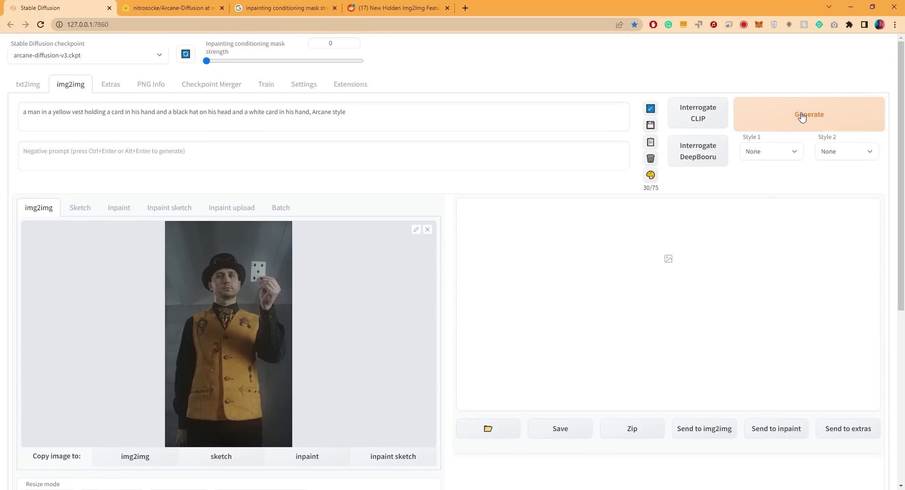
- Generate a first Arcane-style image and view it at full size
{"action": "left_click", "coordinate": [802, 117]}
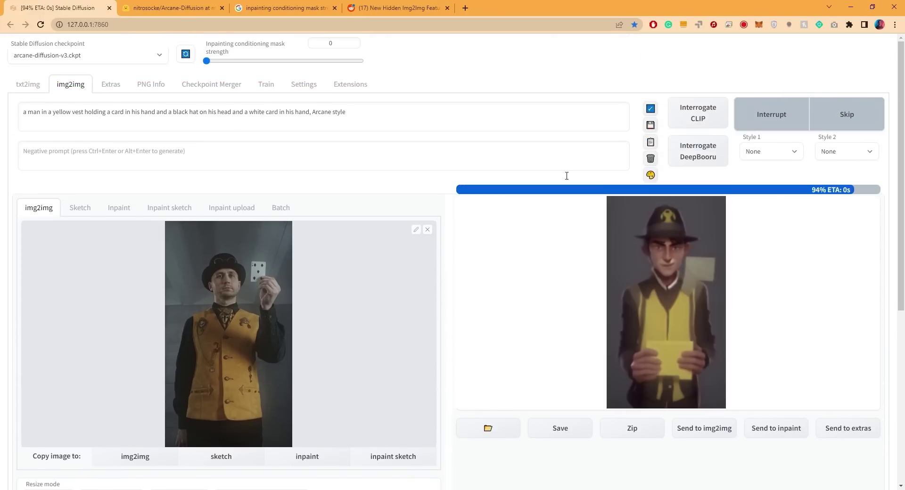
{"action": "left_click", "coordinate": [667, 276]}
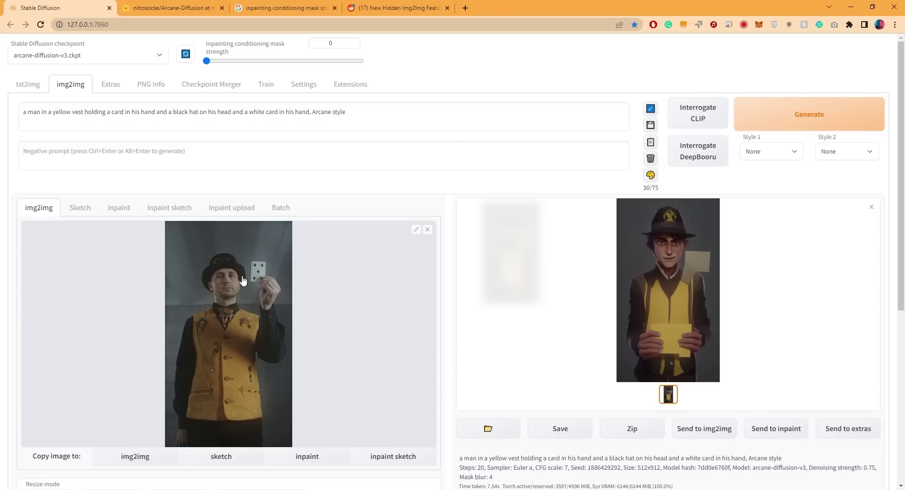
{"action": "scroll", "coordinate": [243, 280], "scroll_direction": "down", "scroll_amount": 2}
{"action": "scroll", "coordinate": [243, 280], "scroll_direction": "down", "scroll_amount": 4}
- Lower denoising strength to 0.5, regenerate, and highlight the denoising strength explanation
{"action": "left_click_drag", "start_coordinate": [273, 348], "coordinate": [245, 348]}
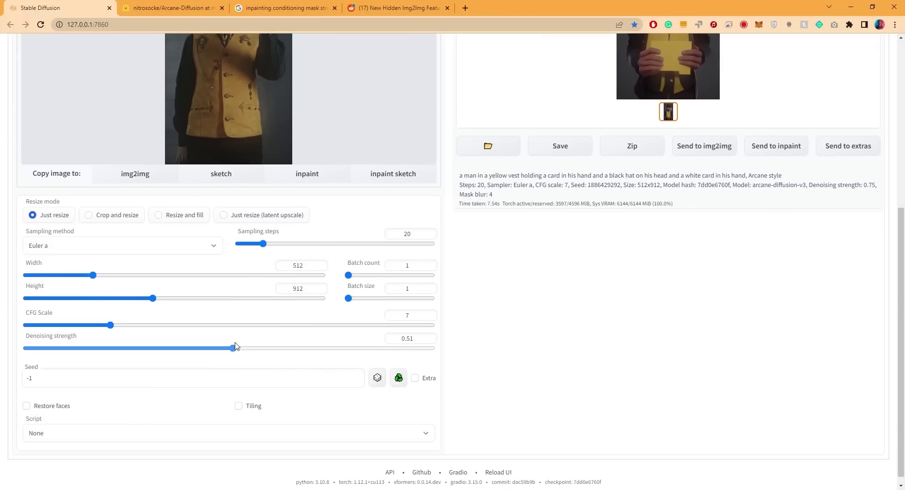
{"action": "scroll", "coordinate": [235, 346], "scroll_direction": "up", "scroll_amount": 6}
{"action": "left_click", "coordinate": [797, 126]}
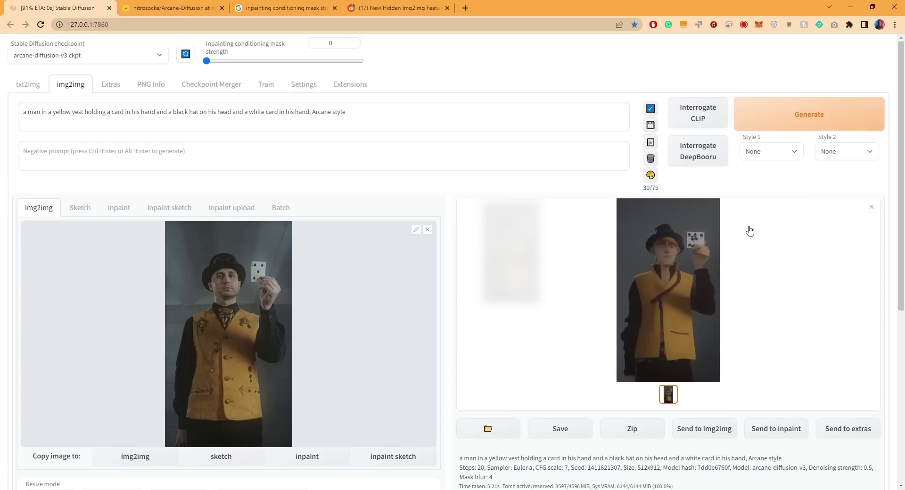
{"action": "left_click", "coordinate": [641, 263]}
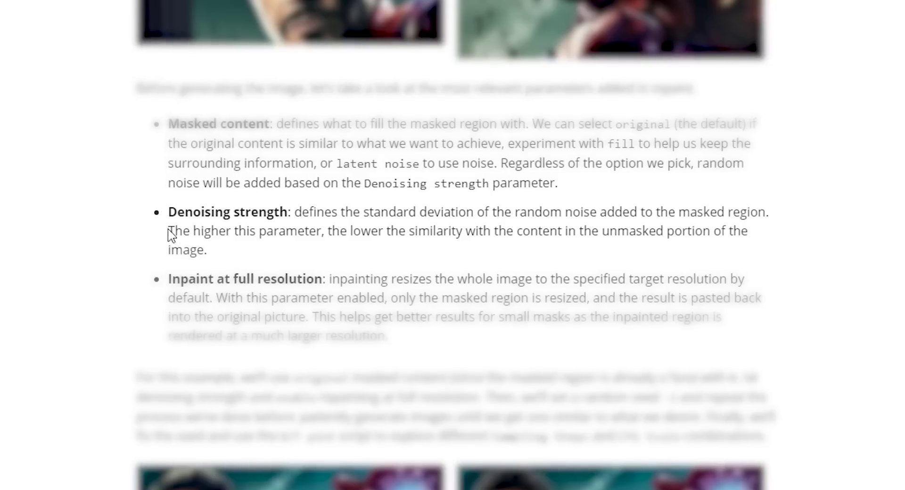
{"action": "left_click_drag", "start_coordinate": [163, 231], "coordinate": [558, 250]}
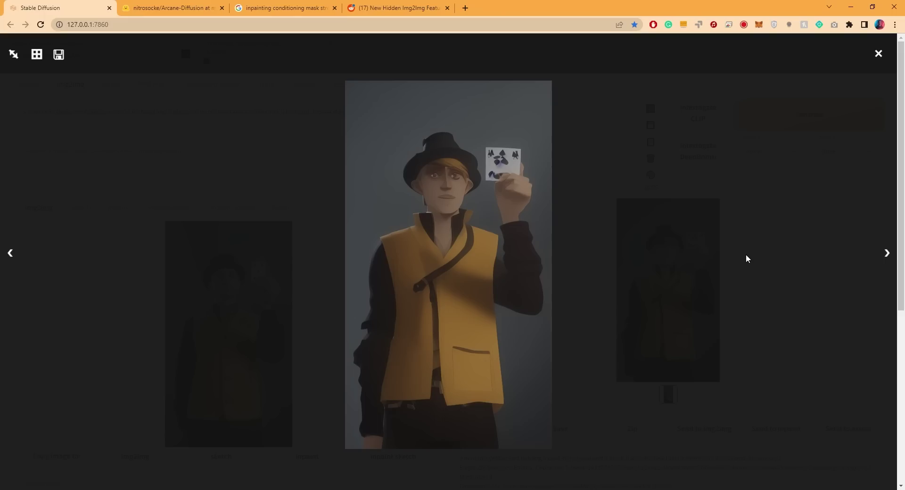
- Read the CFG scale explanation and lower CFG scale from 7 to 3
{"action": "left_click", "coordinate": [745, 255]}
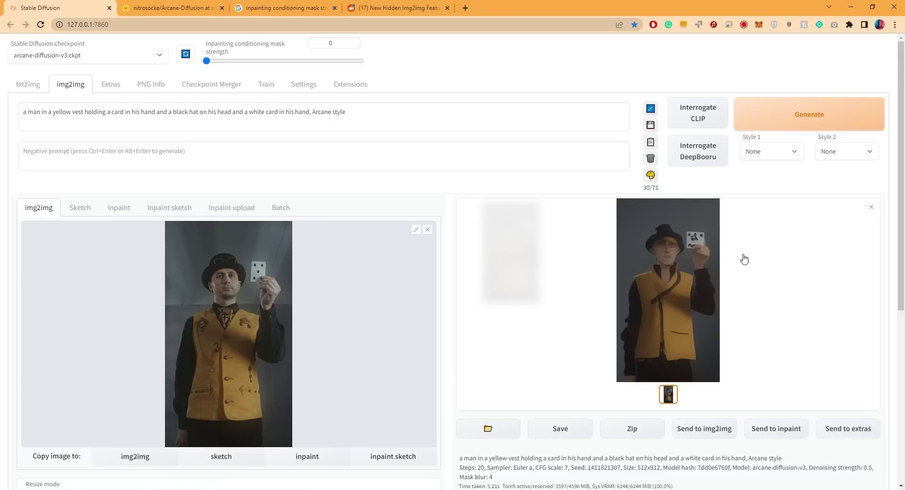
{"action": "scroll", "coordinate": [254, 346], "scroll_direction": "down", "scroll_amount": 4}
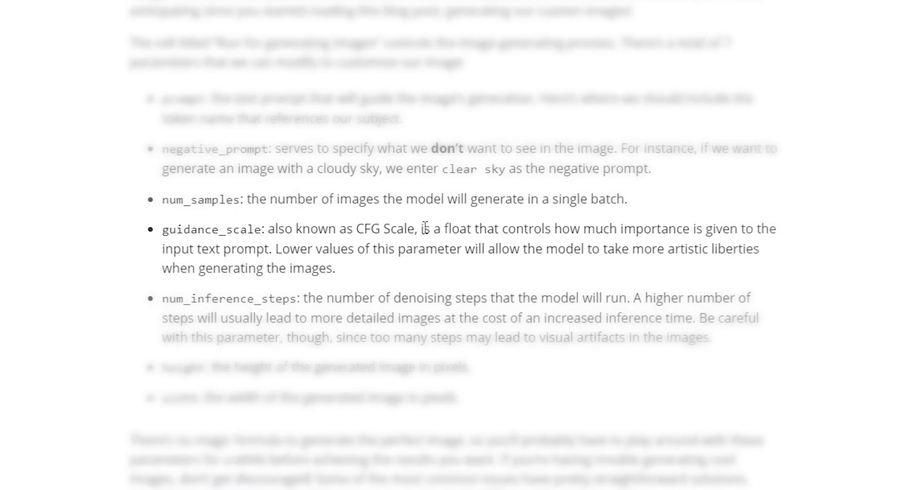
{"action": "left_click_drag", "start_coordinate": [424, 231], "coordinate": [273, 252]}
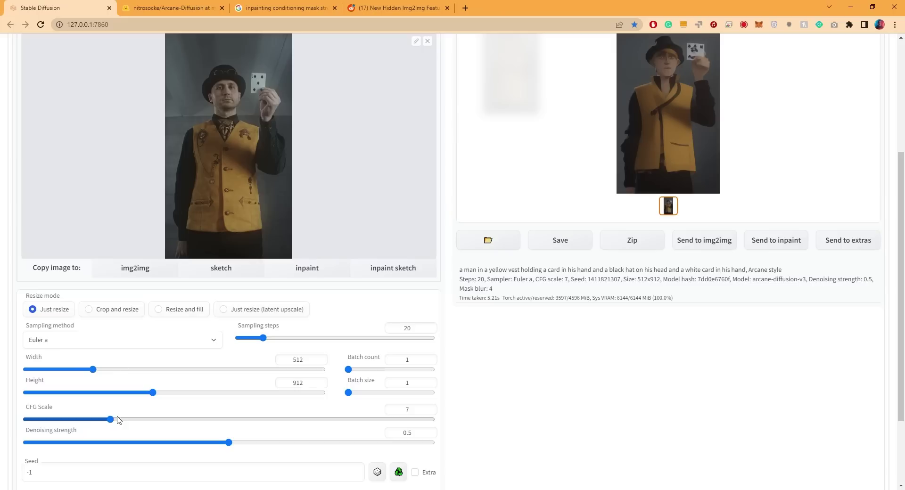
{"action": "left_click_drag", "start_coordinate": [109, 420], "coordinate": [56, 423]}
- Generate several variations at CFG 3 and compare the latest at full size
{"action": "scroll", "coordinate": [648, 238], "scroll_direction": "up", "scroll_amount": 5}
{"action": "left_click", "coordinate": [799, 118]}
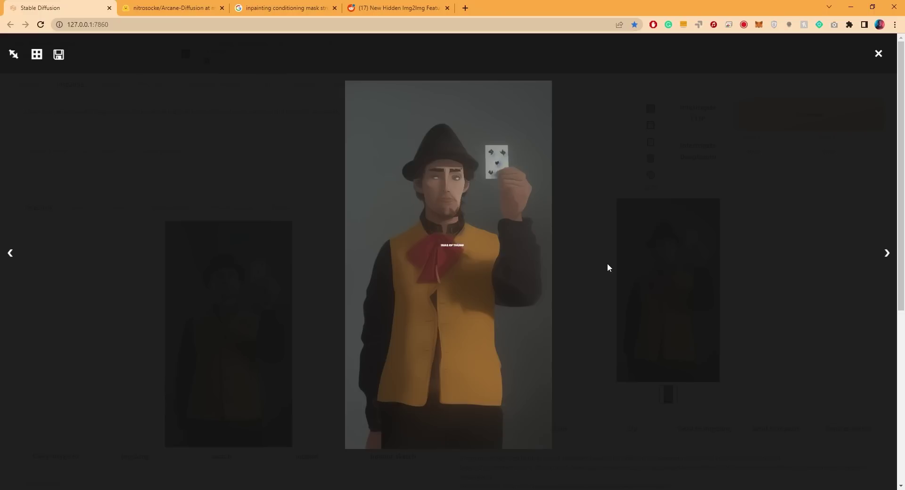
{"action": "left_click", "coordinate": [739, 286]}
{"action": "left_click", "coordinate": [775, 132]}
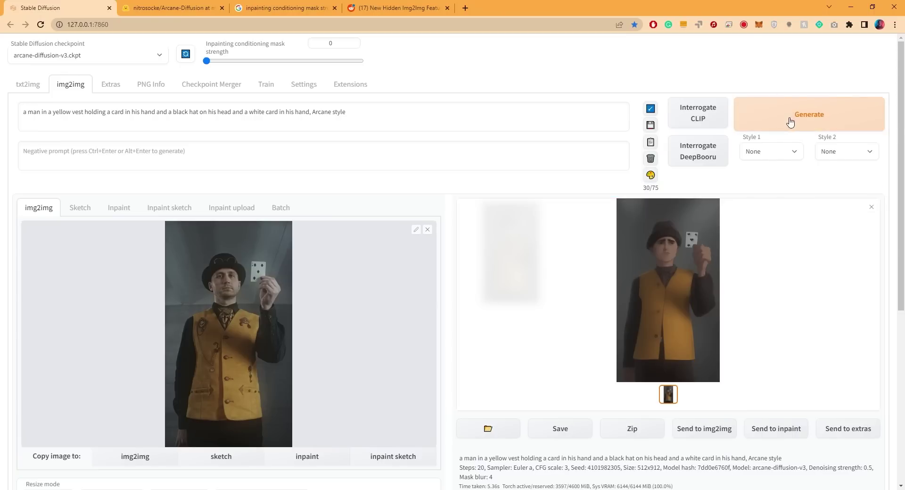
{"action": "left_click", "coordinate": [790, 121]}
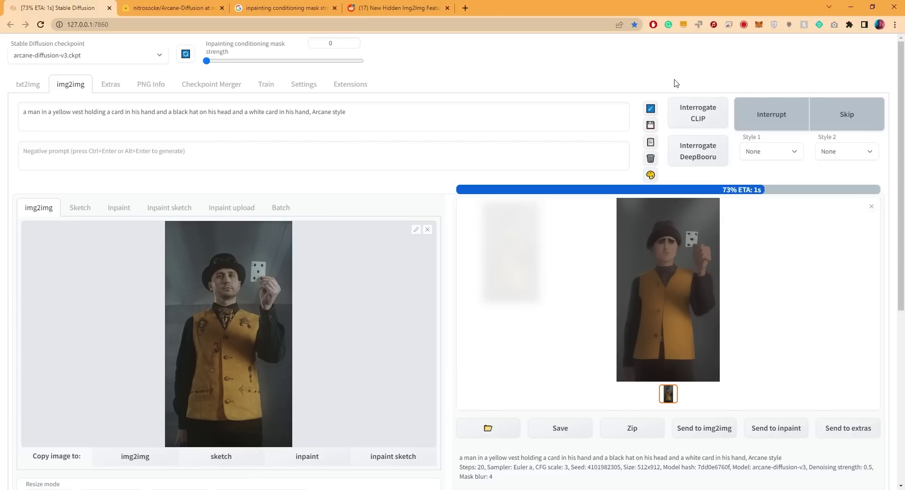
{"action": "left_click", "coordinate": [659, 272]}
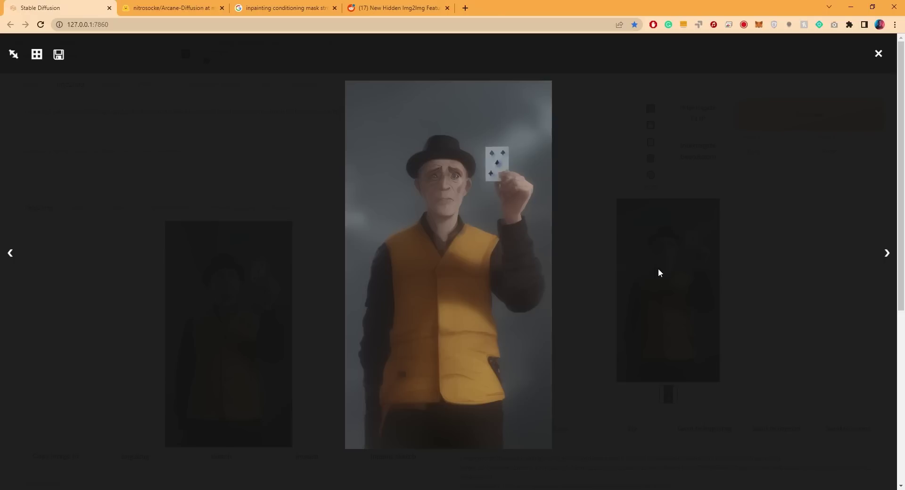
{"action": "left_click", "coordinate": [604, 276]}
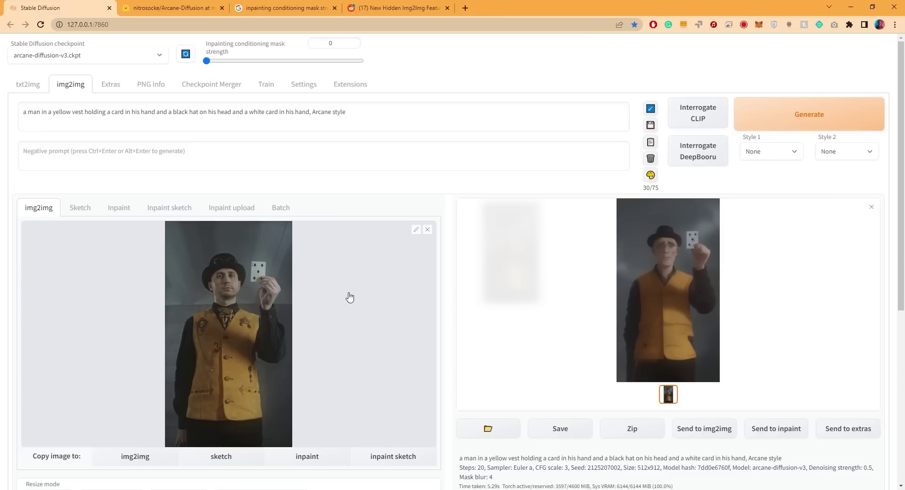
- Lower denoising strength to about 0.42 and turn on face restoration
{"action": "scroll", "coordinate": [242, 303], "scroll_direction": "down", "scroll_amount": 4}
{"action": "left_click_drag", "start_coordinate": [228, 443], "coordinate": [208, 443]}
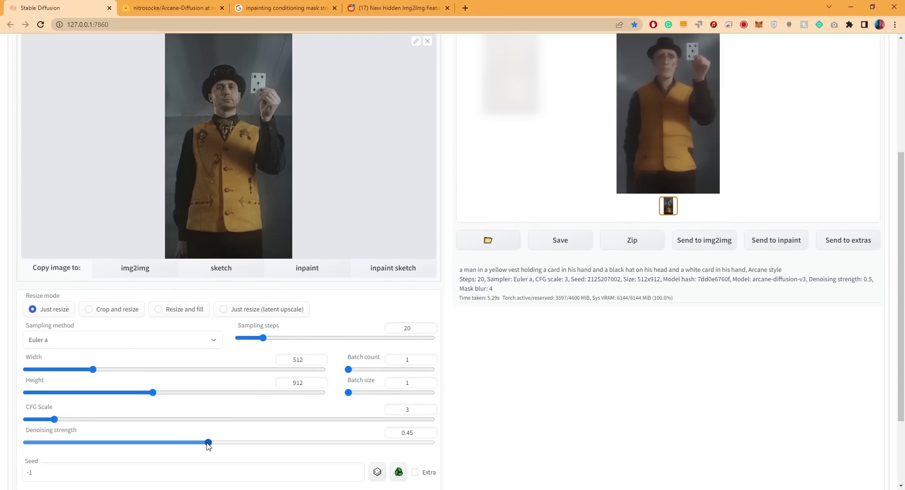
{"action": "scroll", "coordinate": [155, 442], "scroll_direction": "down", "scroll_amount": 1}
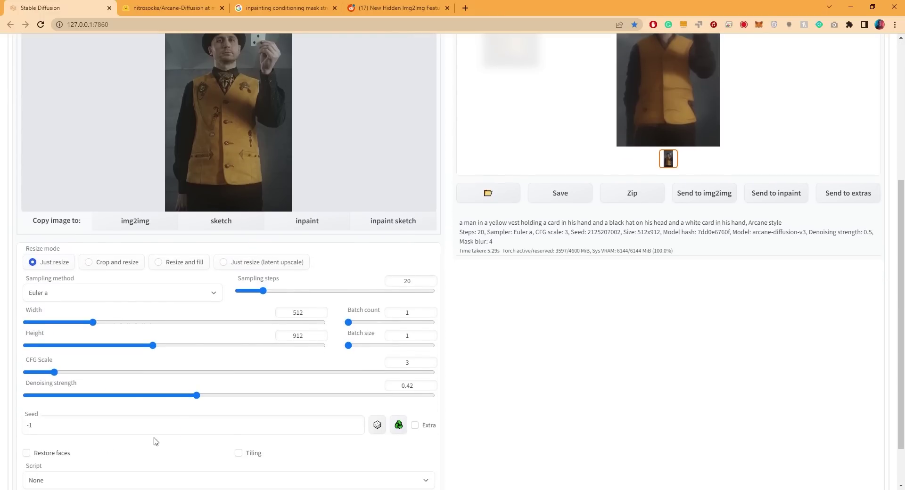
{"action": "left_click", "coordinate": [27, 453]}
{"action": "scroll", "coordinate": [47, 455], "scroll_direction": "down", "scroll_amount": 1}
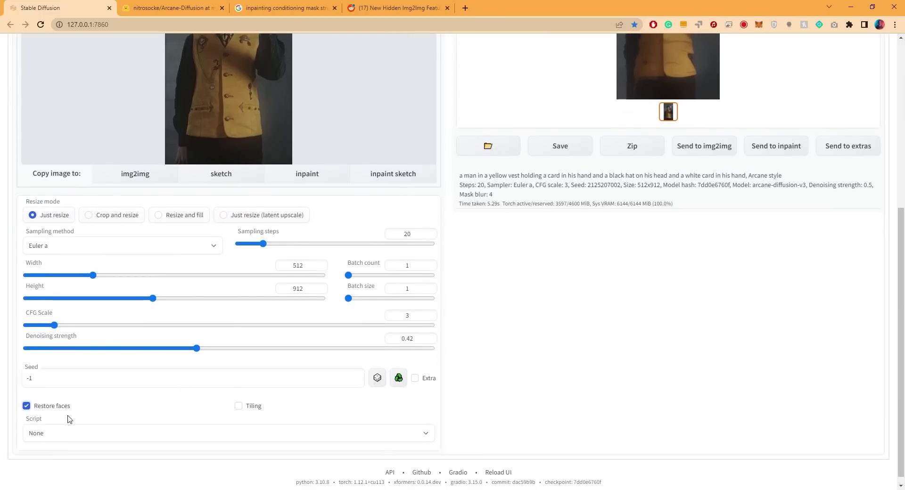
{"action": "scroll", "coordinate": [70, 419], "scroll_direction": "up", "scroll_amount": 6}
- Generate a new Arcane-style frame and check it at full size
{"action": "left_click", "coordinate": [796, 115]}
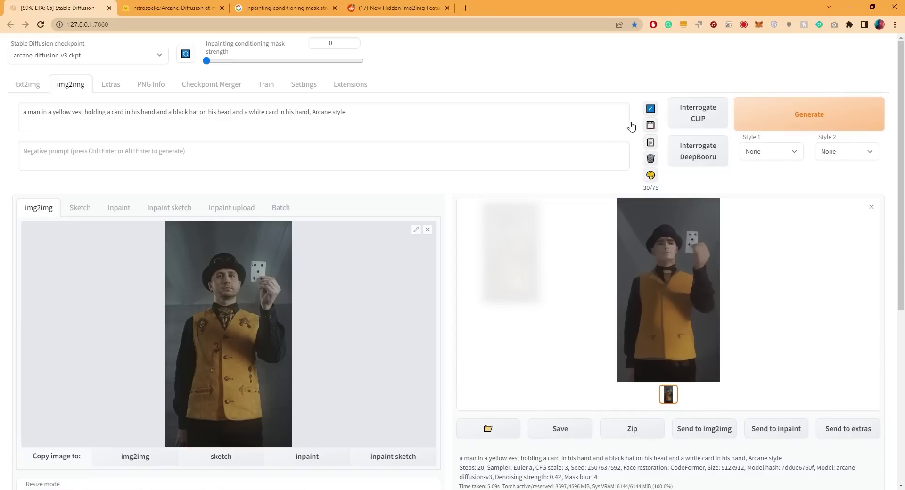
{"action": "left_click", "coordinate": [659, 264]}
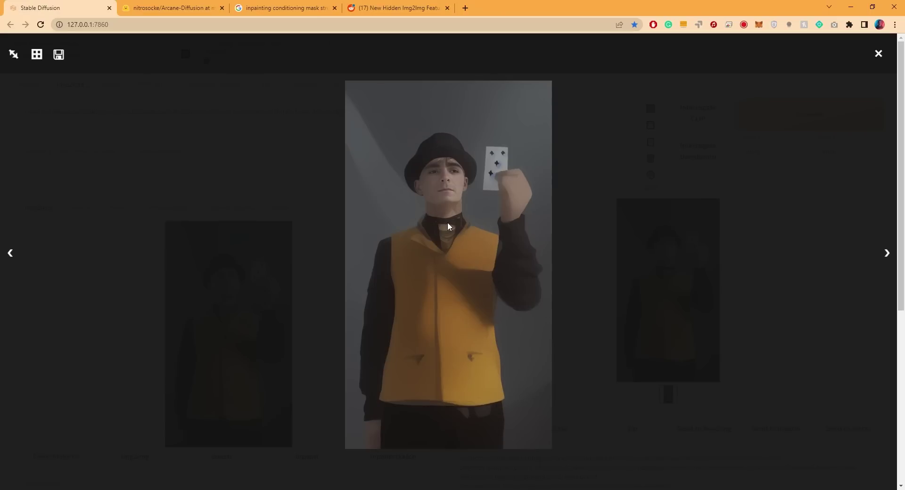
{"action": "left_click", "coordinate": [718, 255]}
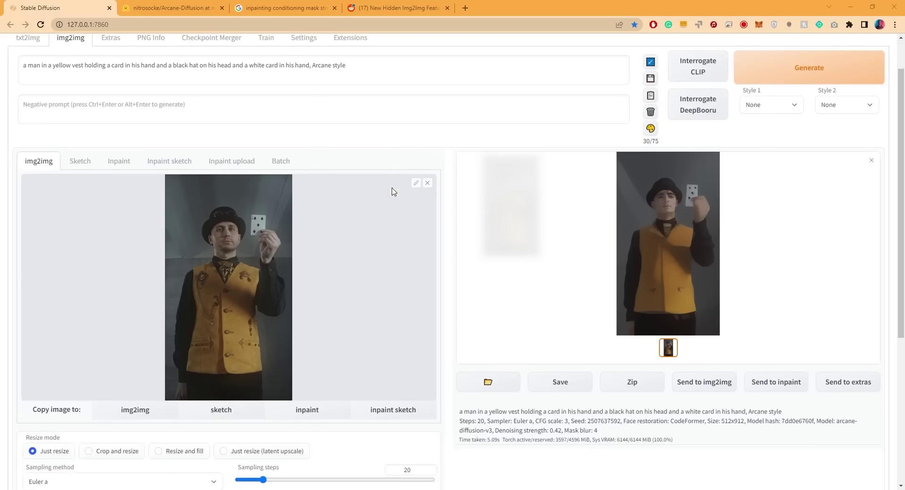
- Set the sampler to LMS Karras with 10 steps, CFG 1 and denoising 0.7
{"action": "scroll", "coordinate": [390, 193], "scroll_direction": "down", "scroll_amount": 2}
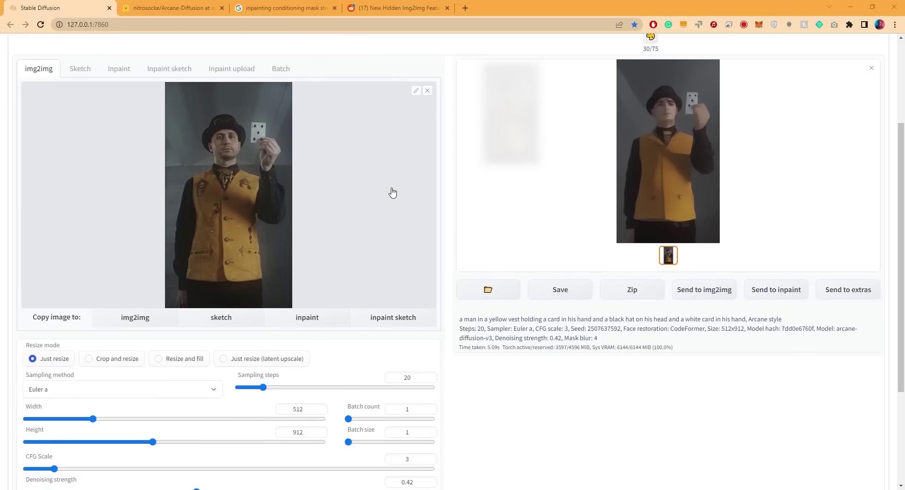
{"action": "left_click", "coordinate": [87, 391]}
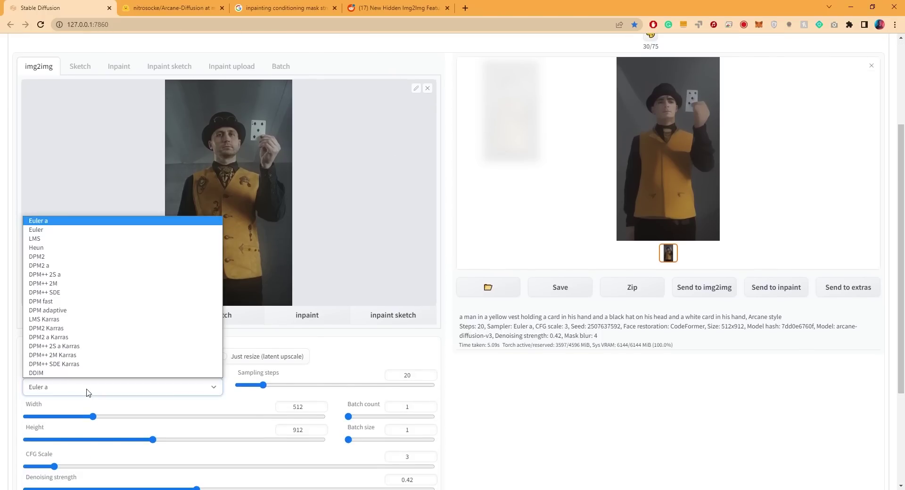
{"action": "left_click", "coordinate": [58, 320]}
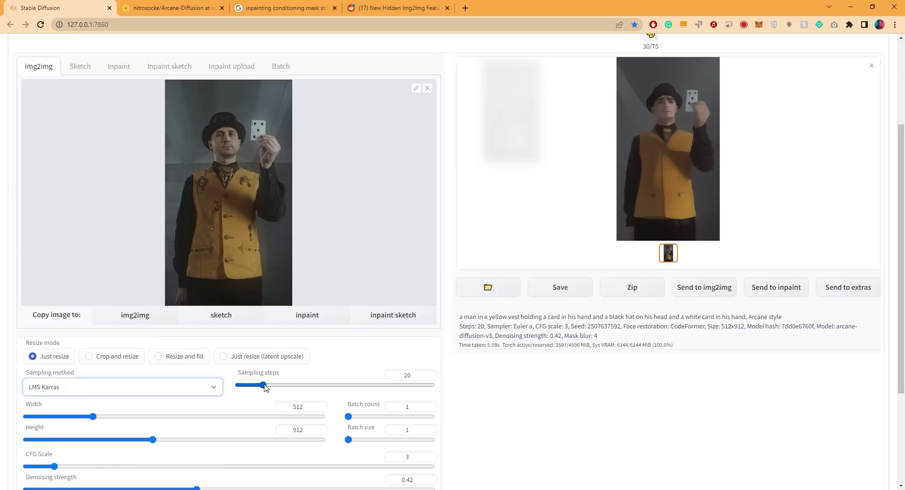
{"action": "left_click_drag", "start_coordinate": [263, 385], "coordinate": [258, 385]}
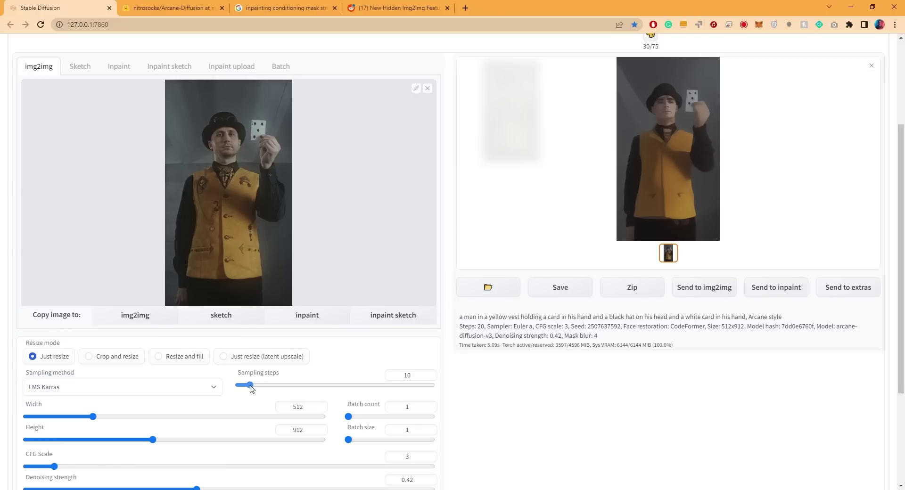
{"action": "scroll", "coordinate": [251, 388], "scroll_direction": "down", "scroll_amount": 3}
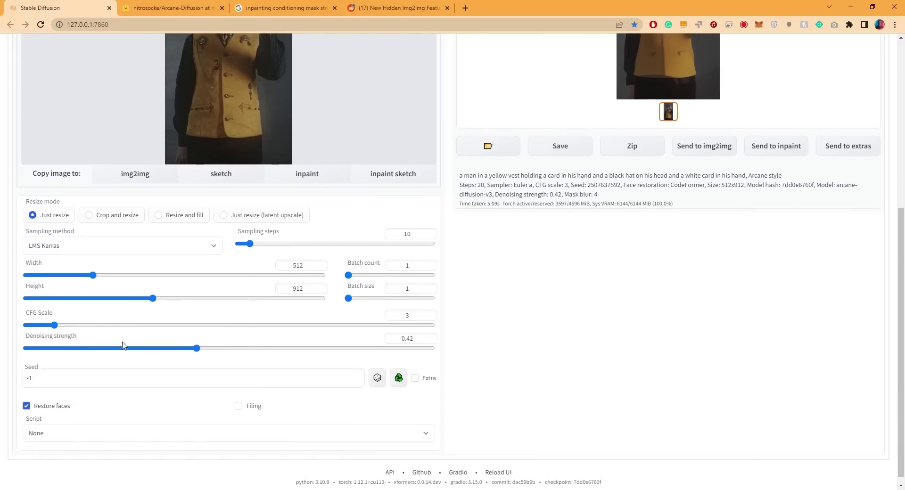
{"action": "left_click_drag", "start_coordinate": [54, 325], "coordinate": [27, 326]}
{"action": "left_click_drag", "start_coordinate": [197, 349], "coordinate": [303, 342]}
{"action": "scroll", "coordinate": [188, 353], "scroll_direction": "down", "scroll_amount": 1}
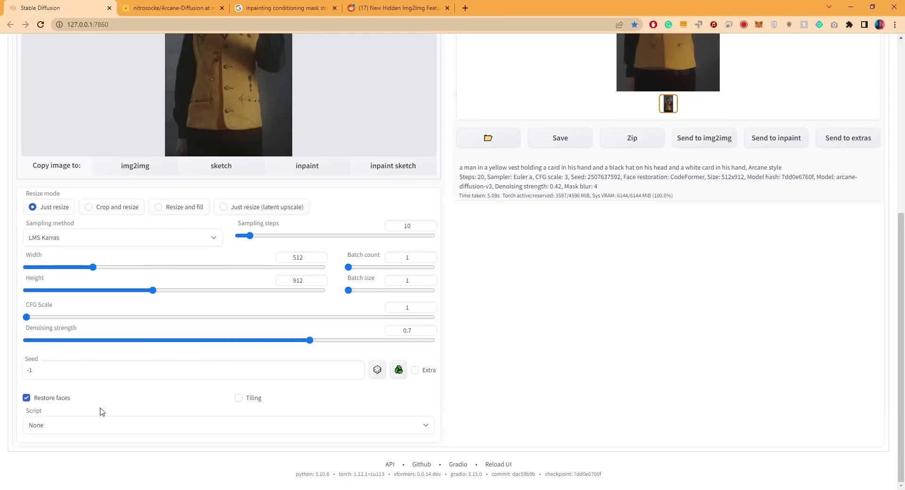
- Enable the img2img alternative test script without overrides, 10 decode steps, and sigma adjustment
{"action": "left_click", "coordinate": [118, 425]}
{"action": "left_click", "coordinate": [69, 351]}
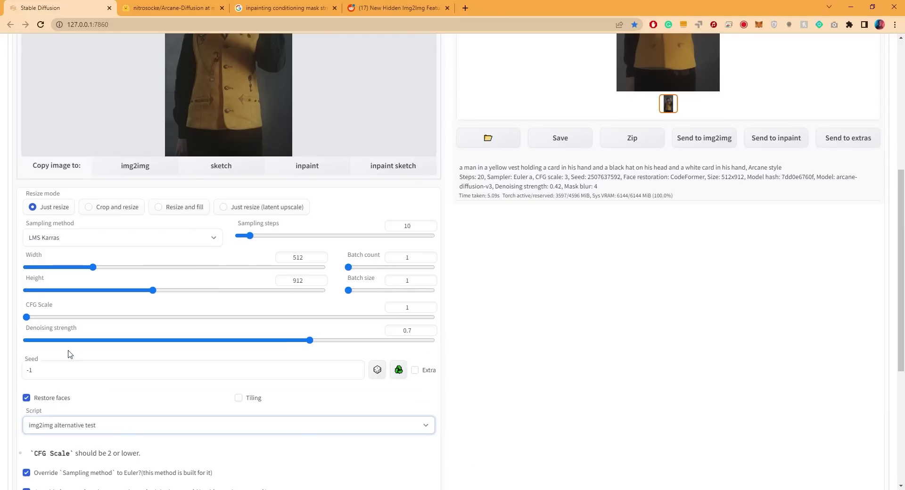
{"action": "scroll", "coordinate": [70, 354], "scroll_direction": "down", "scroll_amount": 5}
{"action": "left_click", "coordinate": [26, 237]}
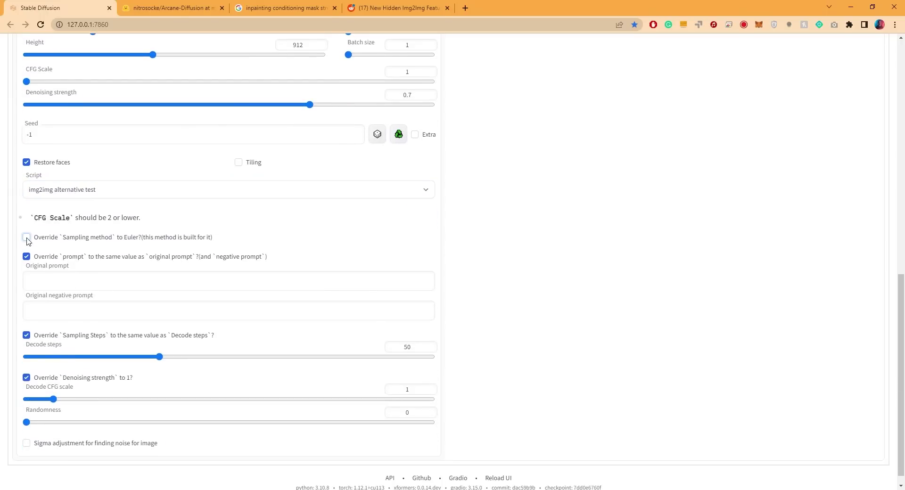
{"action": "left_click", "coordinate": [27, 336]}
{"action": "left_click_drag", "start_coordinate": [159, 357], "coordinate": [57, 360]}
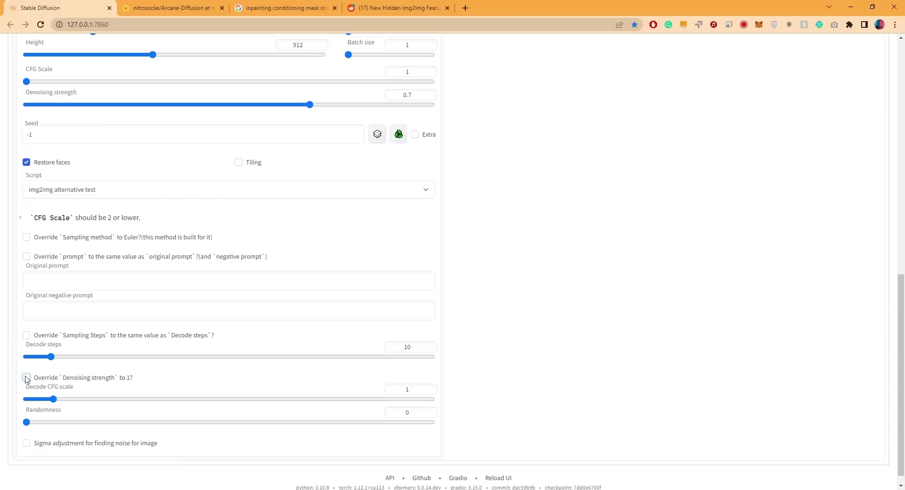
{"action": "left_click", "coordinate": [27, 443]}
{"action": "scroll", "coordinate": [558, 384], "scroll_direction": "up", "scroll_amount": 8}
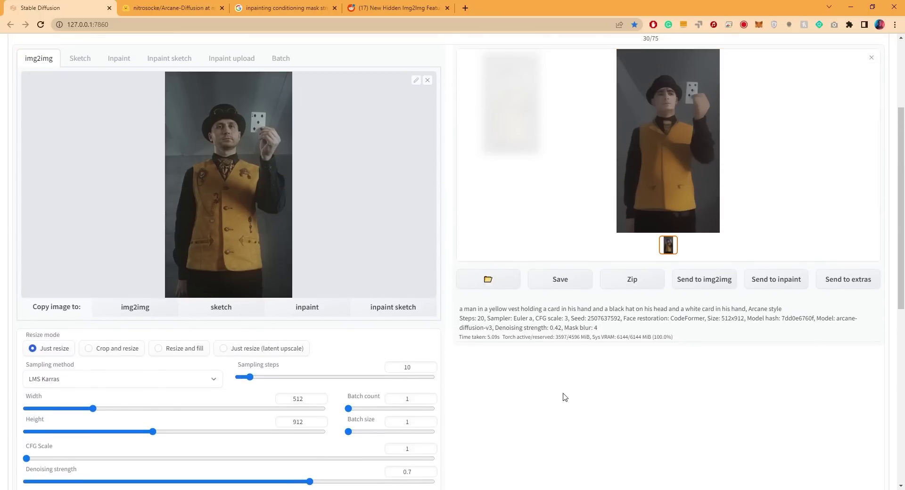
- Generate a trial frame with the new settings and inspect it at full size
{"action": "scroll", "coordinate": [563, 400], "scroll_direction": "up", "scroll_amount": 4}
{"action": "left_click", "coordinate": [782, 125]}
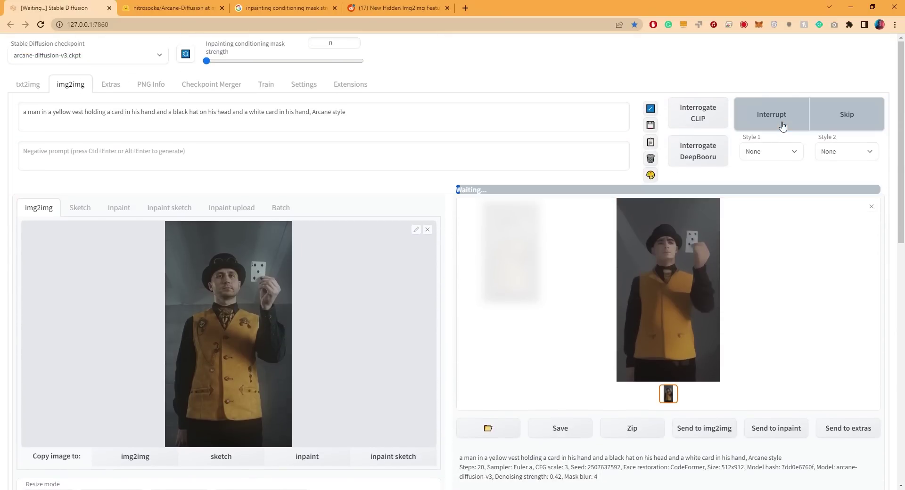
{"action": "left_click", "coordinate": [668, 283]}
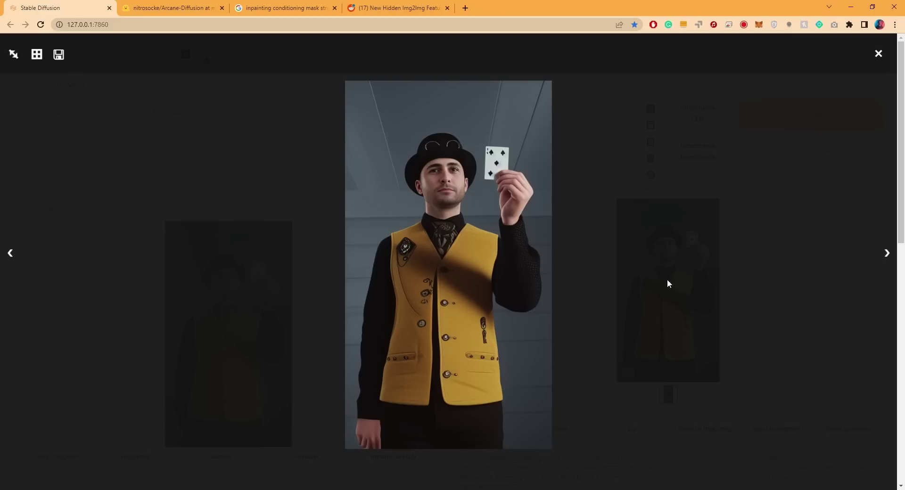
{"action": "left_click", "coordinate": [662, 322]}
- Lower sampling steps to 5, regenerate, and view the result full-size
{"action": "left_click_drag", "start_coordinate": [248, 432], "coordinate": [246, 437]}
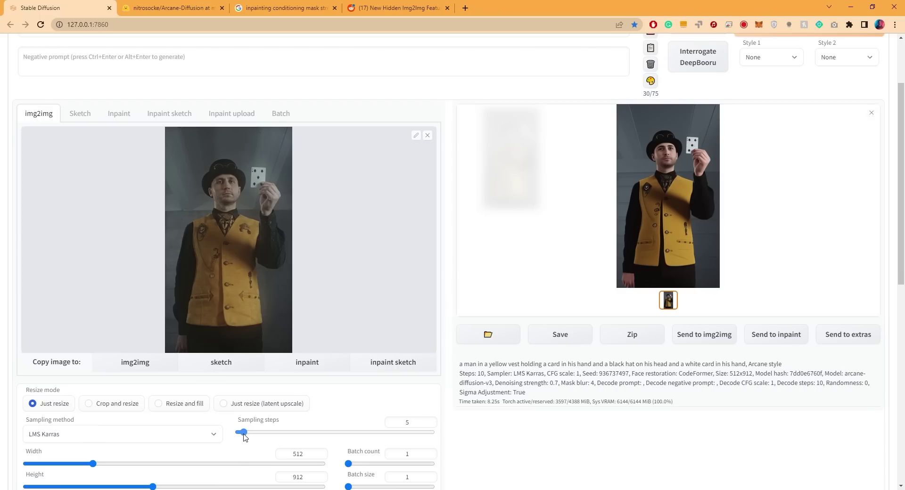
{"action": "scroll", "coordinate": [559, 281], "scroll_direction": "up", "scroll_amount": 2}
{"action": "left_click", "coordinate": [791, 113]}
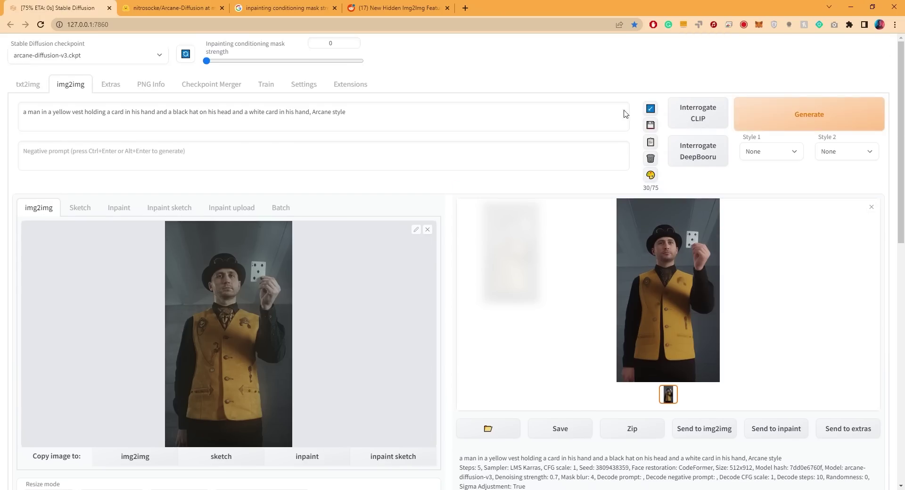
{"action": "left_click", "coordinate": [650, 280]}
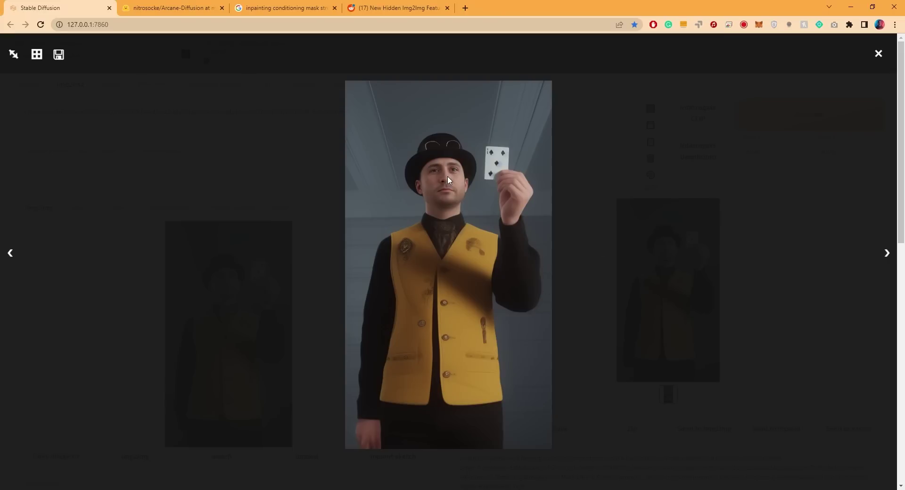
{"action": "left_click", "coordinate": [614, 255]}
- Generate another version, then regenerate with denoising strength raised to about 0.81
{"action": "left_click", "coordinate": [795, 126]}
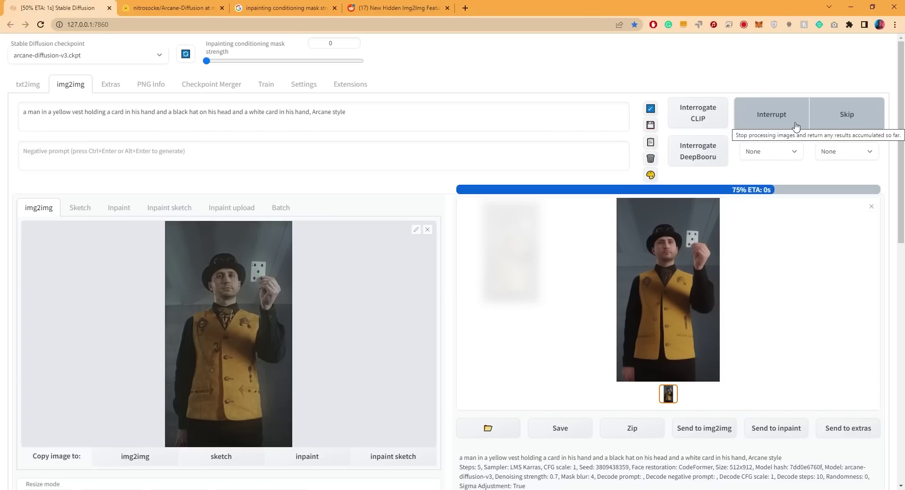
{"action": "scroll", "coordinate": [460, 293], "scroll_direction": "down", "scroll_amount": 6}
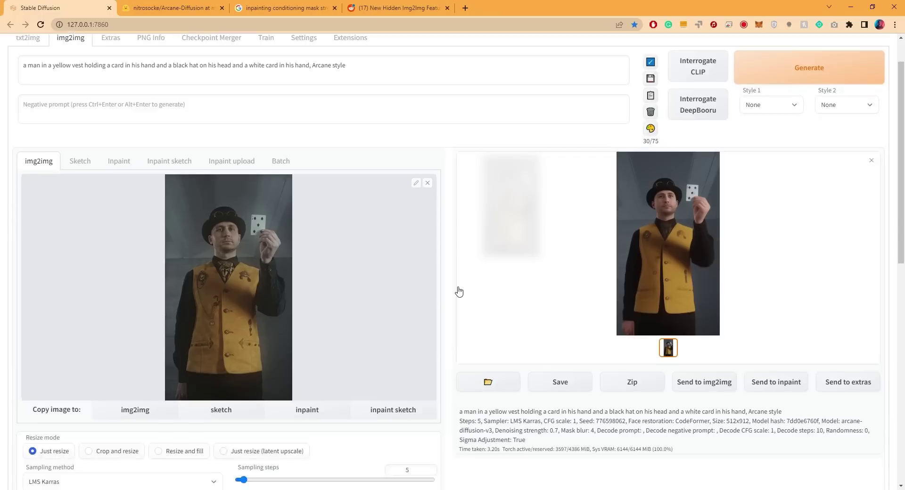
{"action": "left_click", "coordinate": [371, 349]}
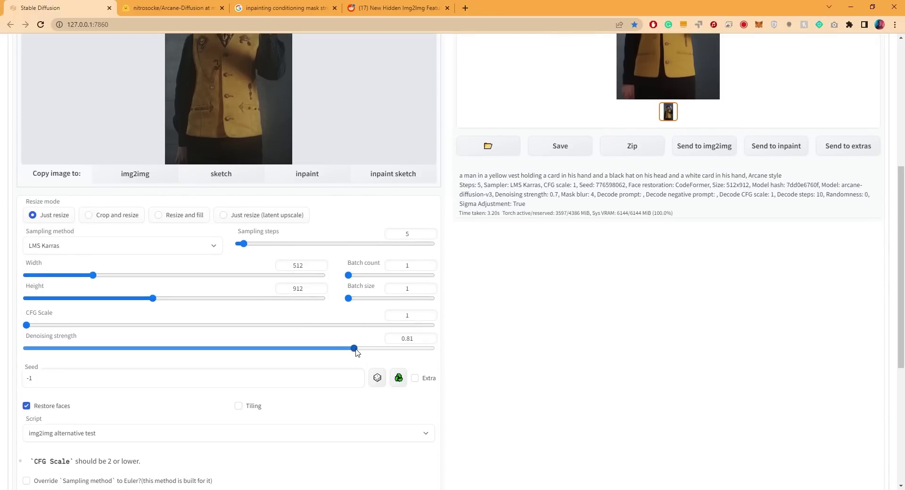
{"action": "scroll", "coordinate": [565, 235], "scroll_direction": "up", "scroll_amount": 6}
{"action": "left_click", "coordinate": [812, 115]}
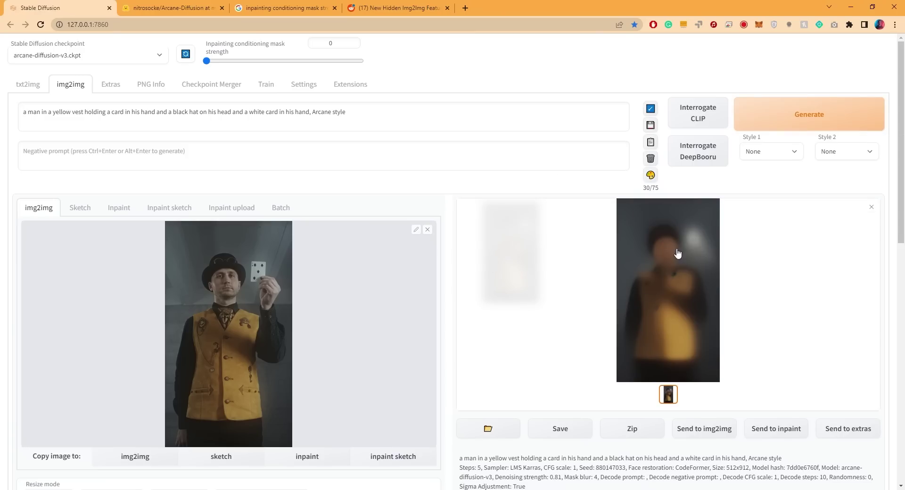
- Regenerate at denoising 0.5, then set denoising strength back to 0.7
{"action": "scroll", "coordinate": [559, 151], "scroll_direction": "down", "scroll_amount": 5}
{"action": "left_click", "coordinate": [229, 396]}
{"action": "scroll", "coordinate": [565, 188], "scroll_direction": "up", "scroll_amount": 5}
{"action": "left_click", "coordinate": [778, 115]}
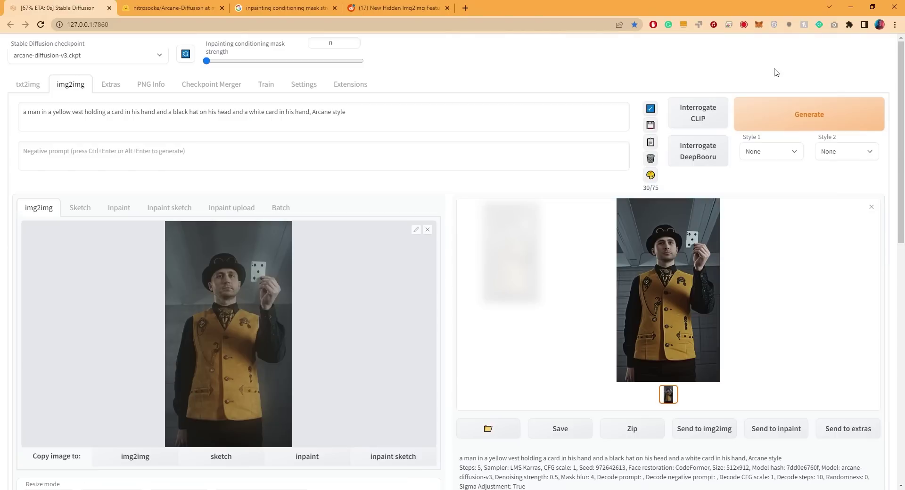
{"action": "scroll", "coordinate": [775, 73], "scroll_direction": "down", "scroll_amount": 5}
{"action": "left_click", "coordinate": [298, 396]}
{"action": "left_click_drag", "start_coordinate": [299, 398], "coordinate": [311, 399]}
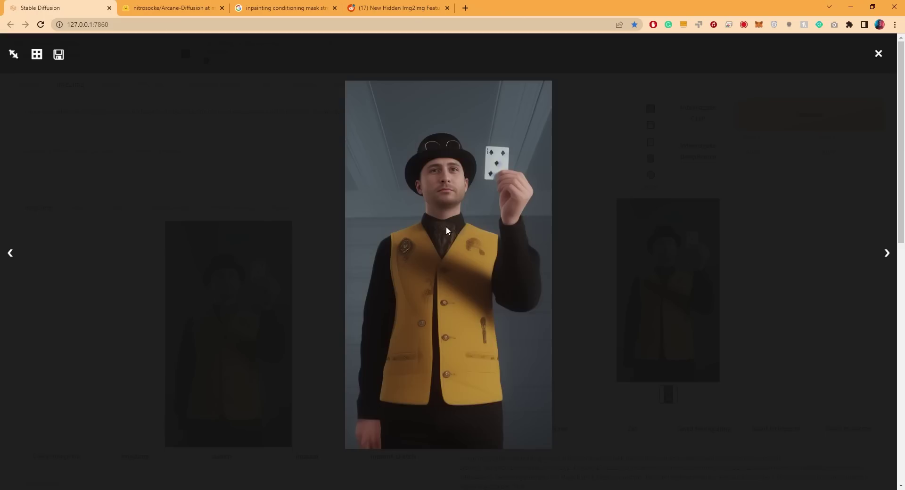
{"action": "left_click", "coordinate": [605, 295]}
{"action": "scroll", "coordinate": [606, 297], "scroll_direction": "down", "scroll_amount": 3}
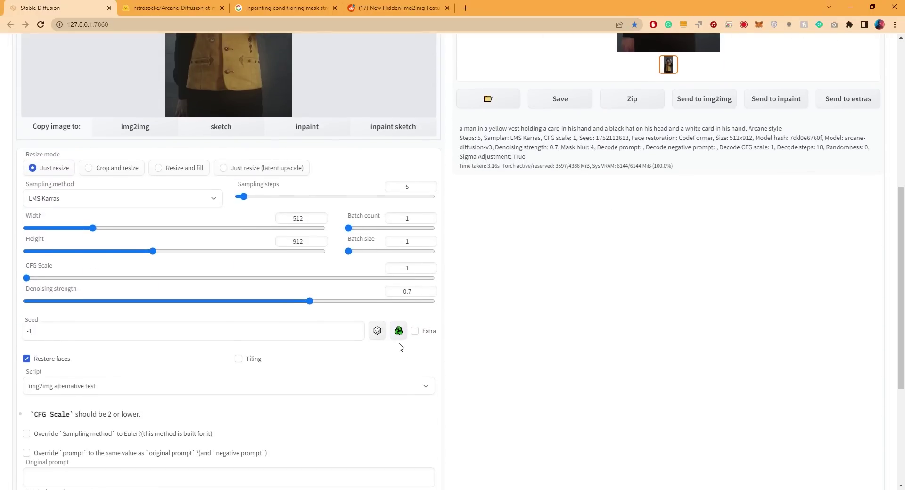
{"action": "left_click", "coordinate": [398, 330]}
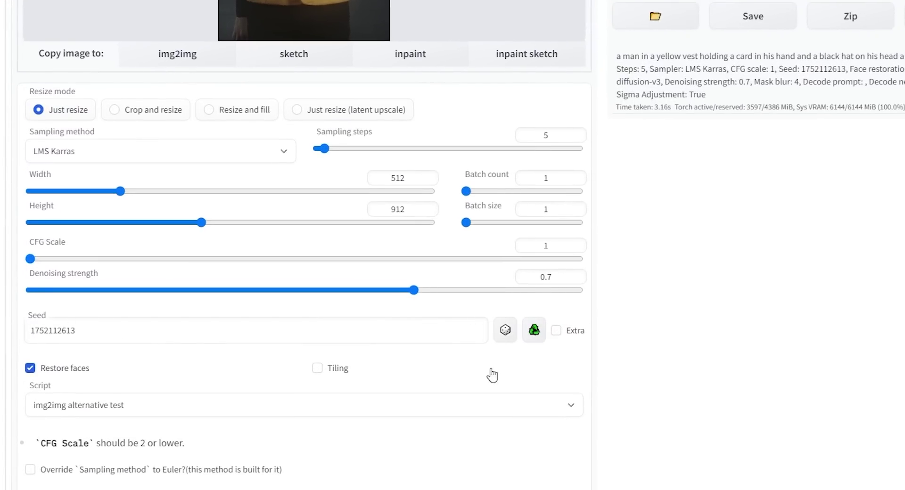
{"action": "left_click_drag", "start_coordinate": [846, 70], "coordinate": [832, 70]}
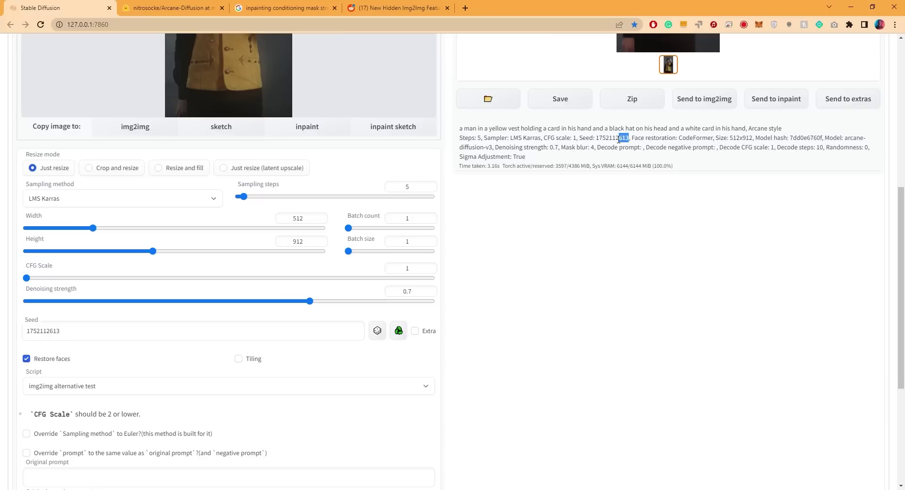
{"action": "left_click_drag", "start_coordinate": [619, 140], "coordinate": [595, 139]}
{"action": "left_click", "coordinate": [600, 139]}
{"action": "scroll", "coordinate": [544, 367], "scroll_direction": "up", "scroll_amount": 7}
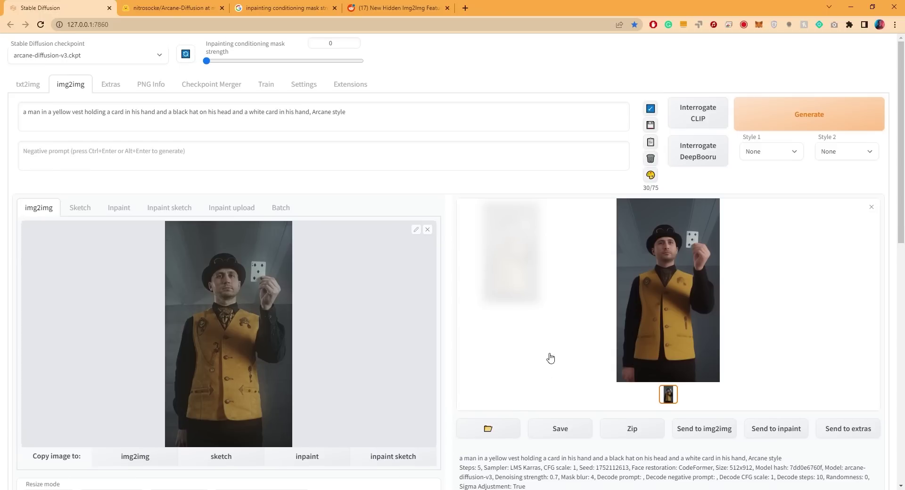
- In the Batch tab, paste the Frames folder path as the input directory
{"action": "left_click", "coordinate": [282, 208]}
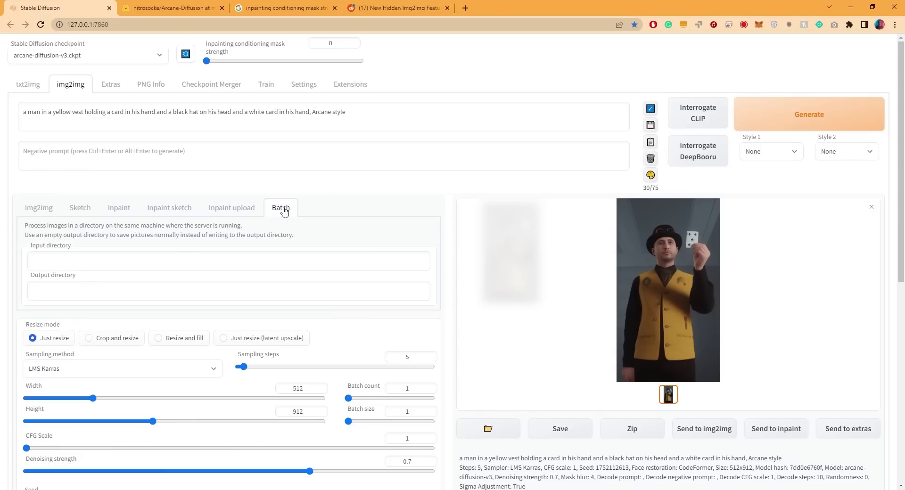
{"action": "left_click", "coordinate": [132, 262]}
{"action": "key", "text": "alt+Tab"}
{"action": "left_click", "coordinate": [397, 200]}
{"action": "key", "text": "ctrl+c"}
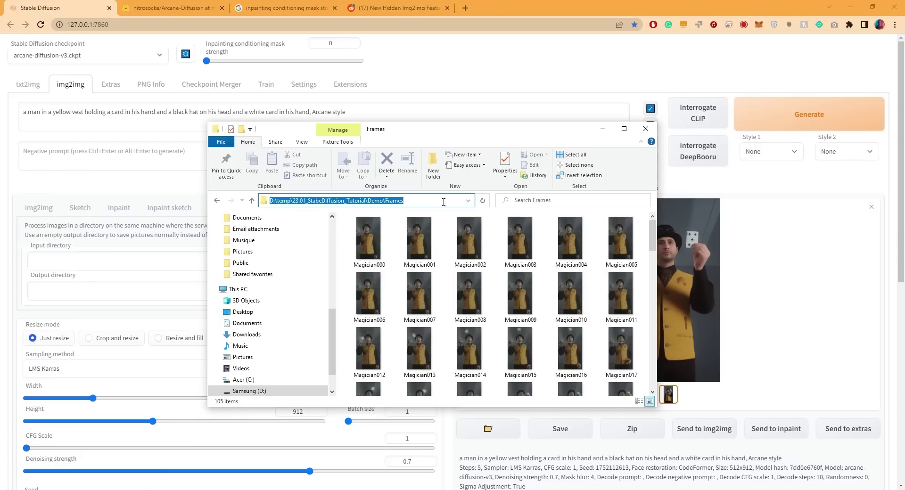
{"action": "right_click", "coordinate": [397, 205]}
{"action": "left_click", "coordinate": [419, 232]}
{"action": "right_click", "coordinate": [188, 260]}
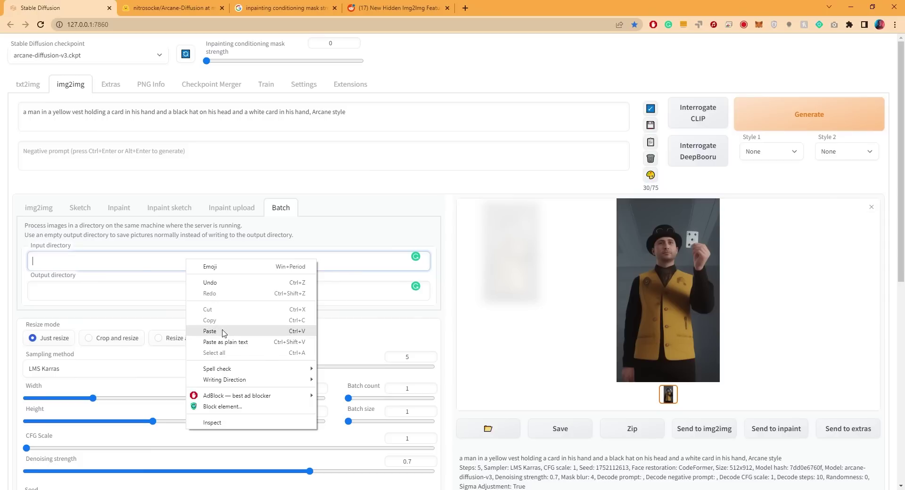
{"action": "left_click", "coordinate": [224, 330]}
- Set the output directory to ...\Demo\Frames_out and start the batch generation
{"action": "left_click", "coordinate": [192, 293]}
{"action": "key", "text": "ctrl+v"}
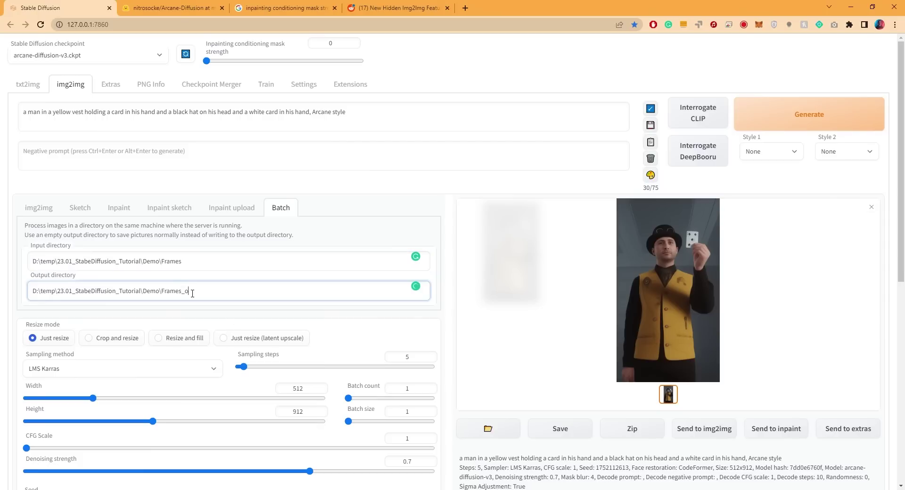
{"action": "left_click", "coordinate": [441, 250]}
{"action": "scroll", "coordinate": [442, 250], "scroll_direction": "down", "scroll_amount": 3}
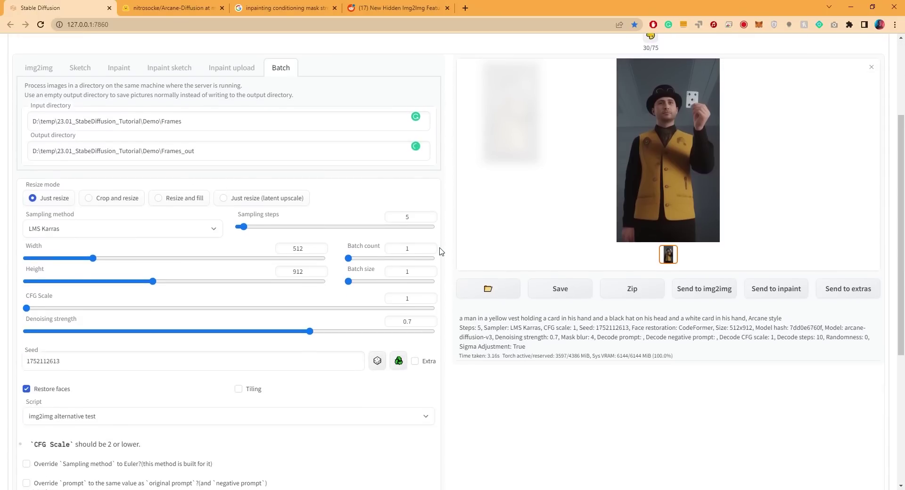
{"action": "scroll", "coordinate": [440, 250], "scroll_direction": "up", "scroll_amount": 3}
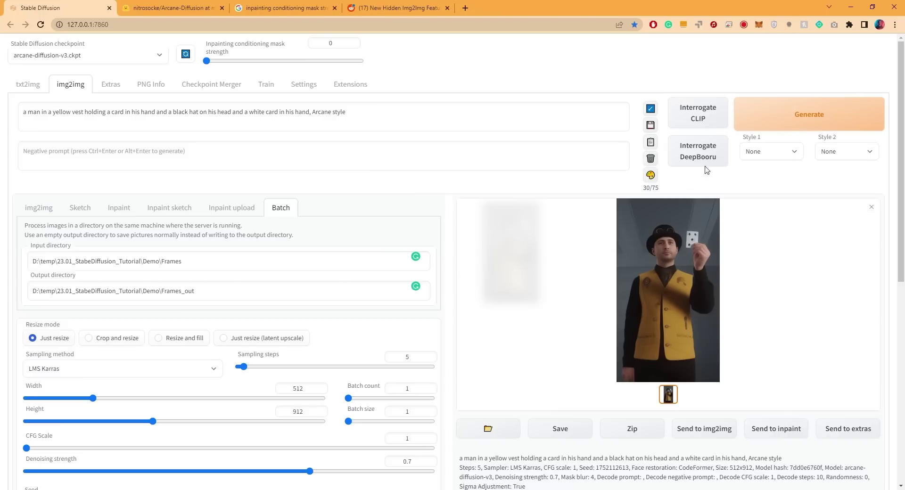
{"action": "left_click", "coordinate": [773, 127]}
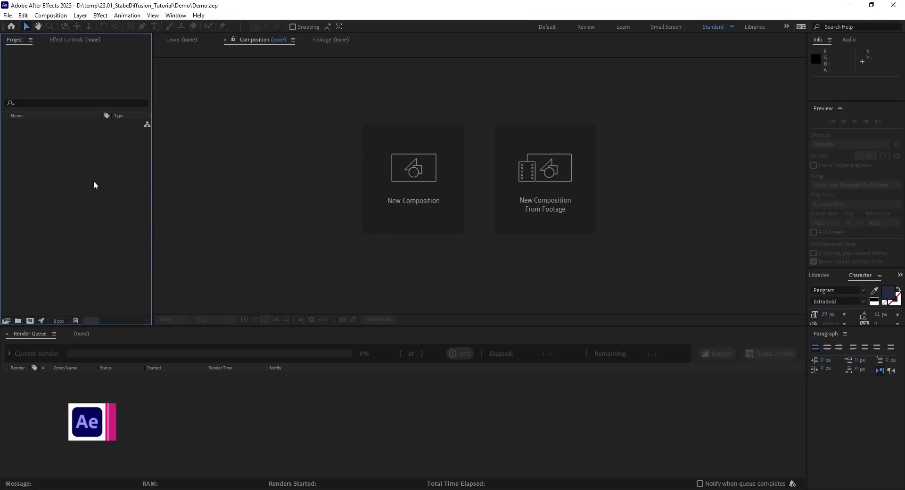
- Import Frames_out/Magician000 as a PNG sequence into the project
{"action": "right_click", "coordinate": [94, 182]}
{"action": "mouse_move", "coordinate": [126, 230]}
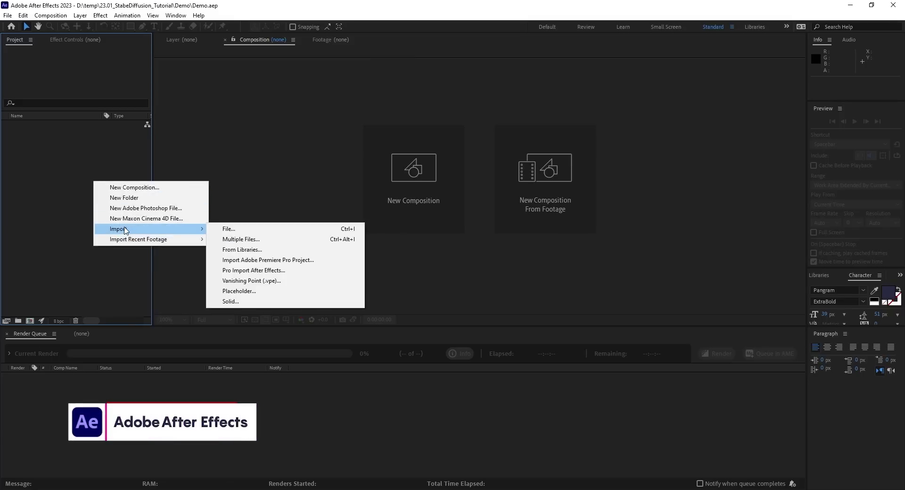
{"action": "left_click", "coordinate": [223, 230]}
{"action": "double_click", "coordinate": [377, 155]}
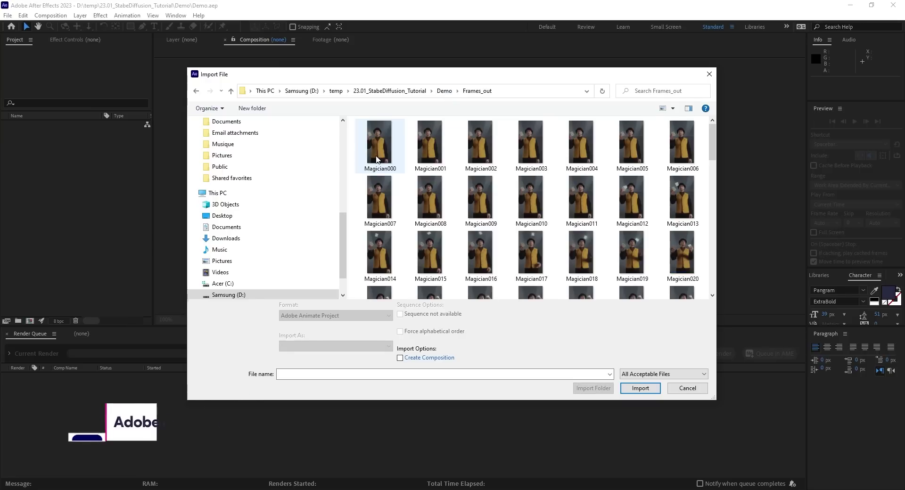
{"action": "left_click", "coordinate": [381, 146]}
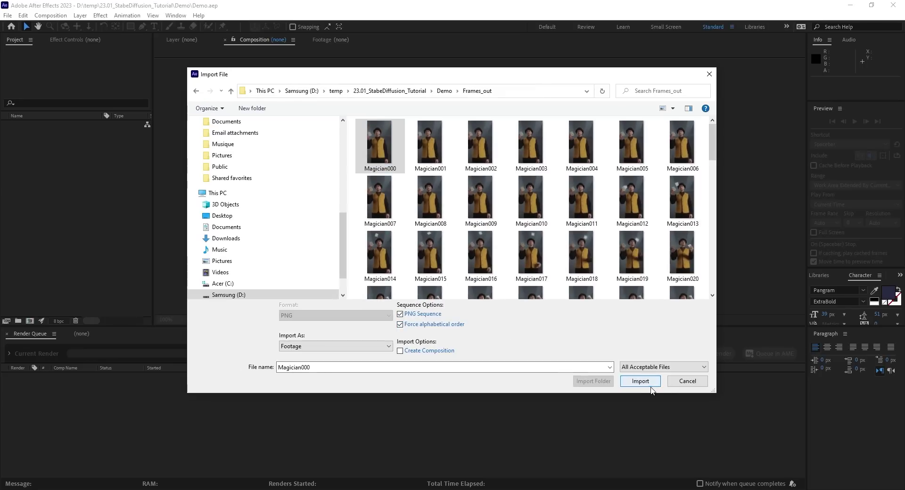
{"action": "left_click", "coordinate": [679, 407]}
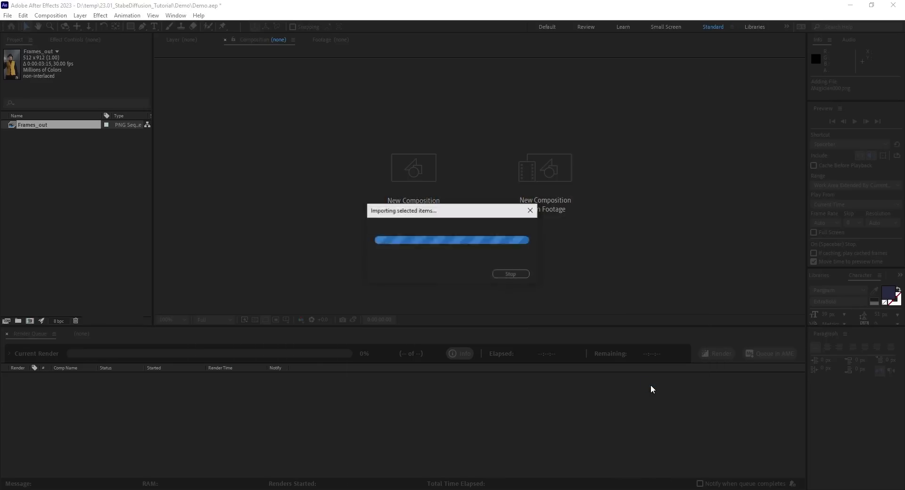
- Interpret the Frames_out footage at 15 fps and build a new composition from it
{"action": "right_click", "coordinate": [30, 128]}
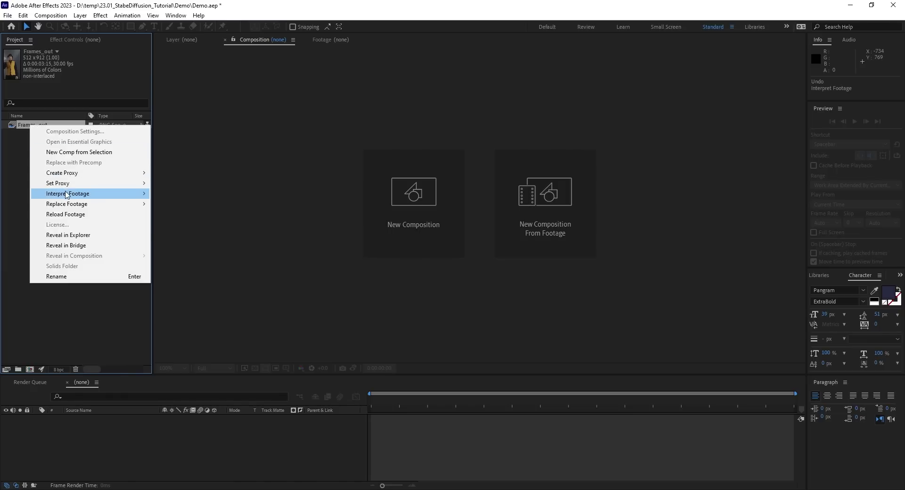
{"action": "mouse_move", "coordinate": [71, 194]}
{"action": "left_click", "coordinate": [165, 195]}
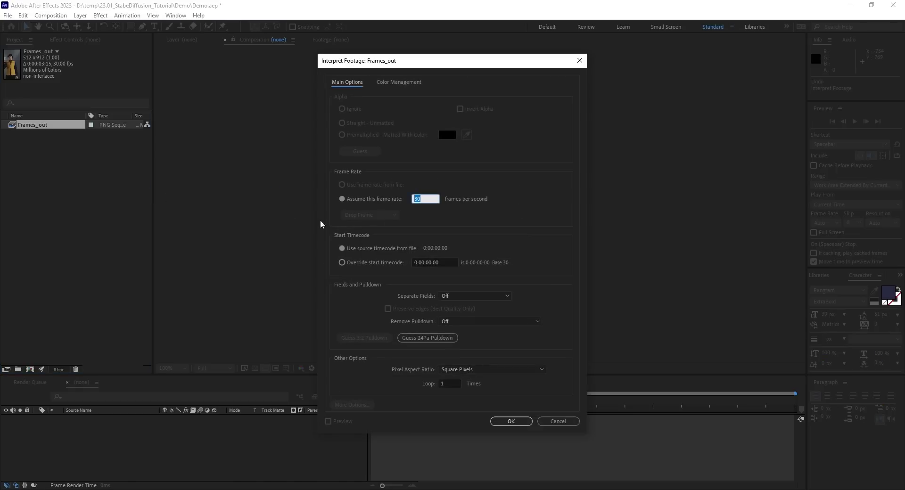
{"action": "type", "text": "15"}
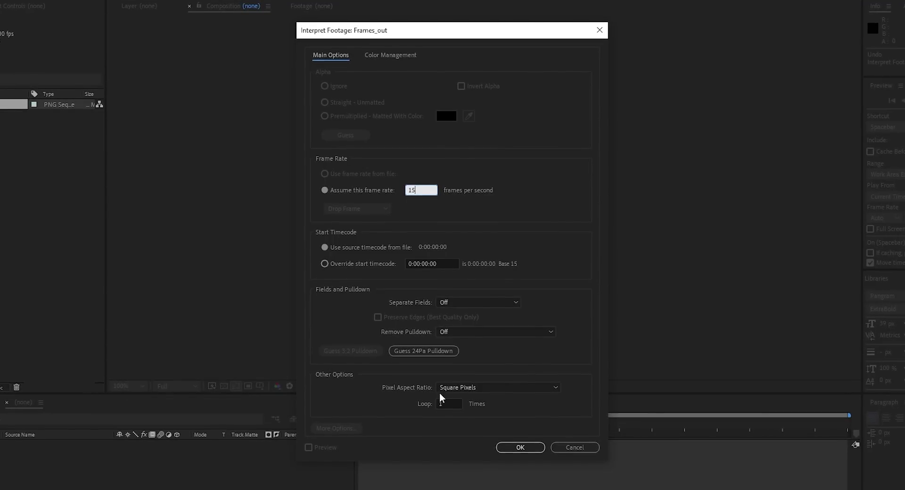
{"action": "left_click", "coordinate": [519, 447]}
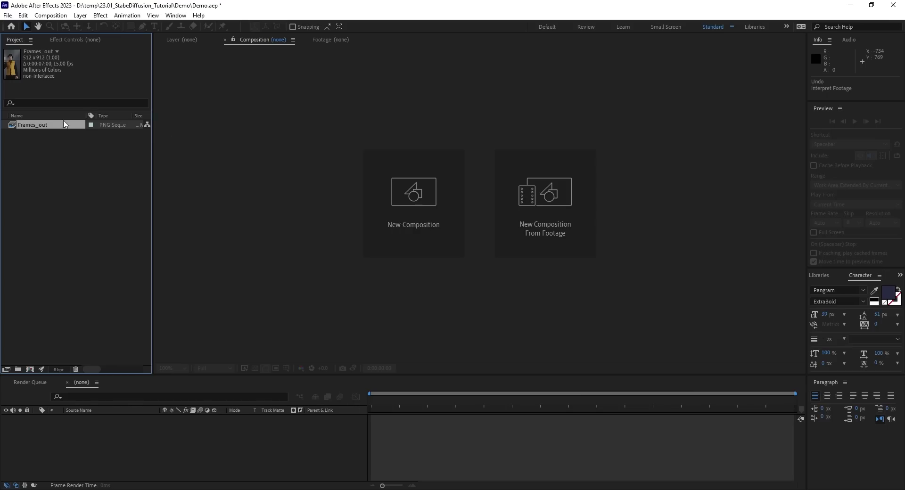
{"action": "left_click_drag", "start_coordinate": [33, 123], "coordinate": [41, 388]}
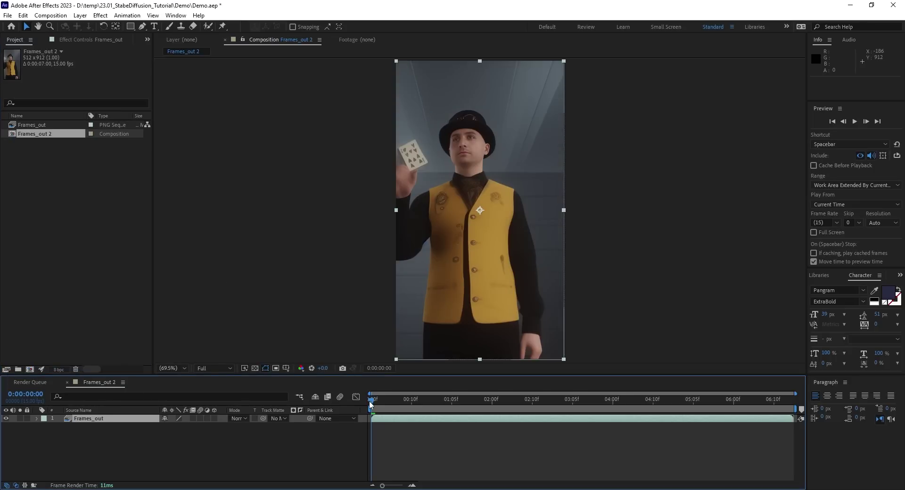
- Preview the Frames_out 2 composition to review the stylized frames
{"action": "key", "text": "space"}
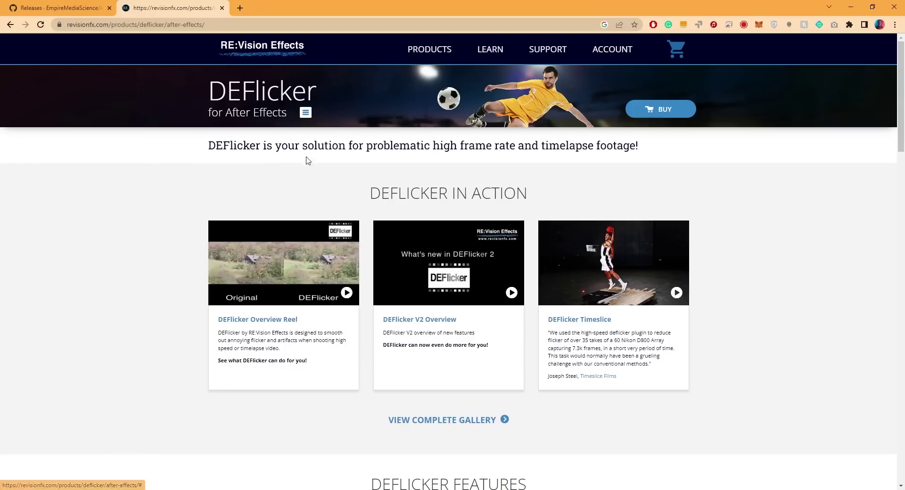
- Download the DEFlicker 2.2.2 free trial for Windows from the RE:Vision Effects page
{"action": "left_click", "coordinate": [306, 114]}
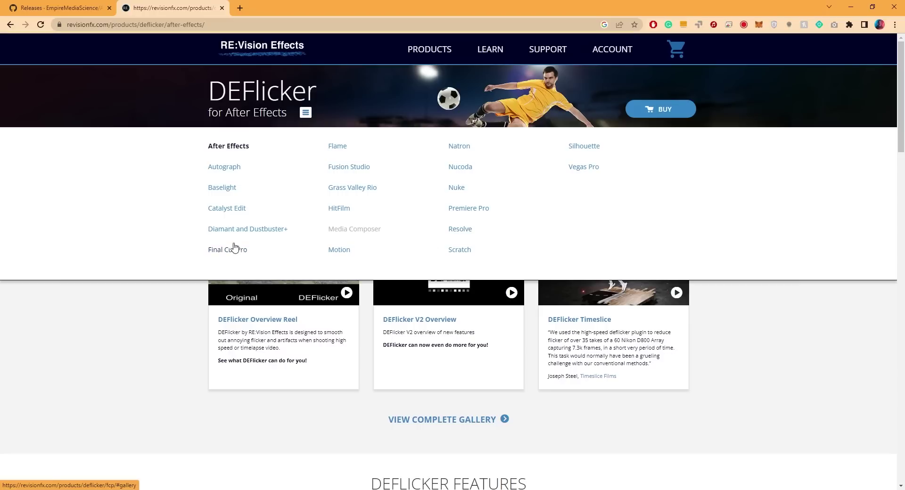
{"action": "left_click", "coordinate": [175, 290]}
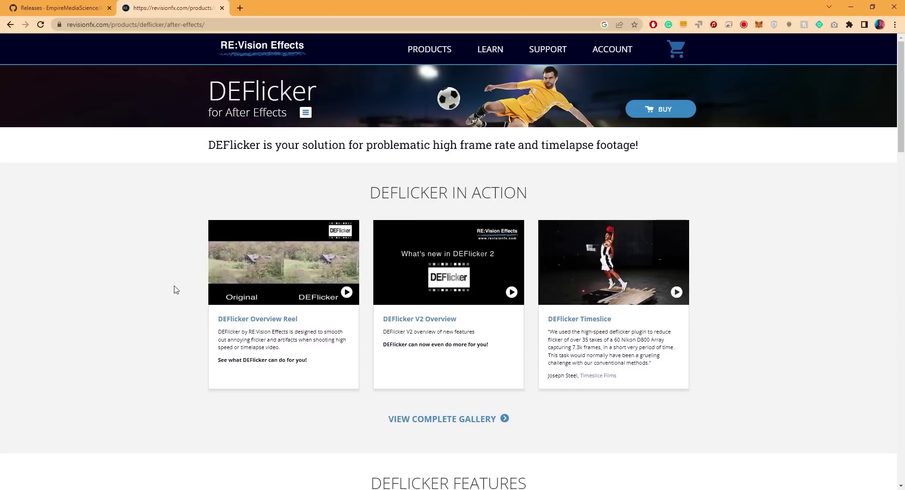
{"action": "scroll", "coordinate": [218, 322], "scroll_direction": "down", "scroll_amount": 15}
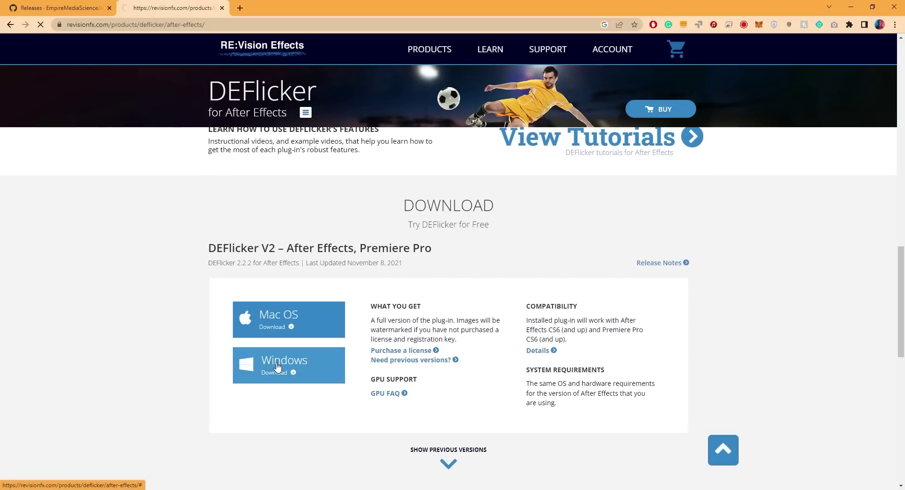
{"action": "left_click", "coordinate": [277, 367]}
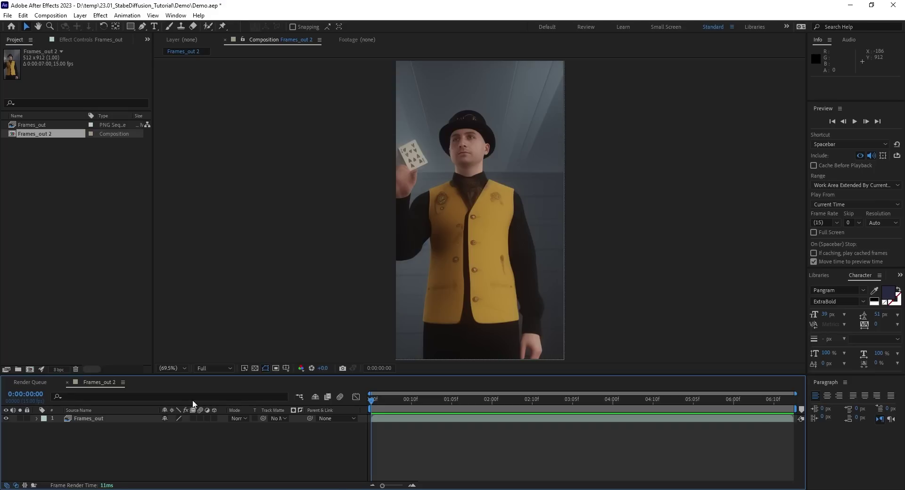
- Apply DEFlicker High Speed to the Frames_out layer via the Effects & Presets search
{"action": "left_click", "coordinate": [118, 419]}
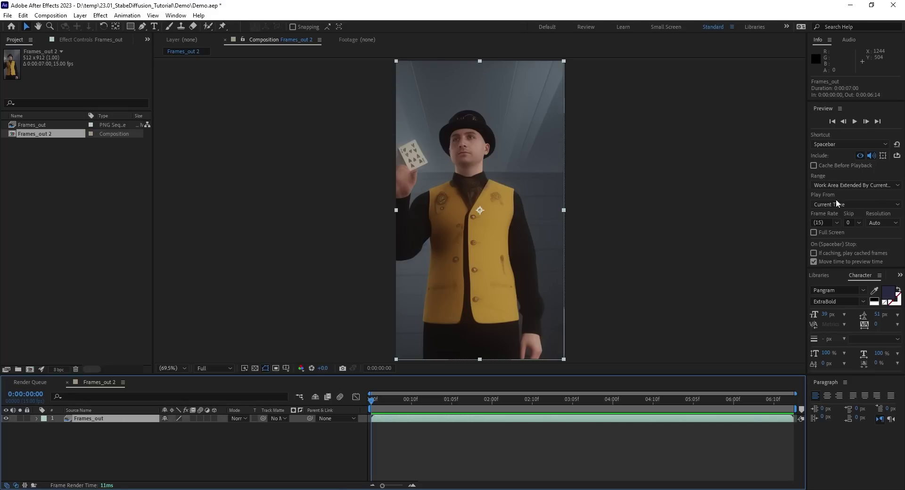
{"action": "left_click", "coordinate": [898, 278]}
{"action": "left_click", "coordinate": [885, 282]}
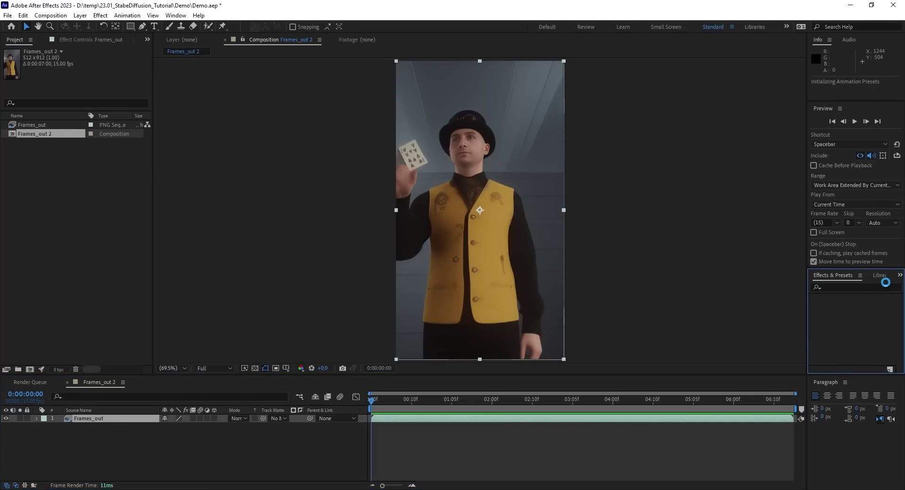
{"action": "left_click_drag", "start_coordinate": [843, 269], "coordinate": [838, 225]}
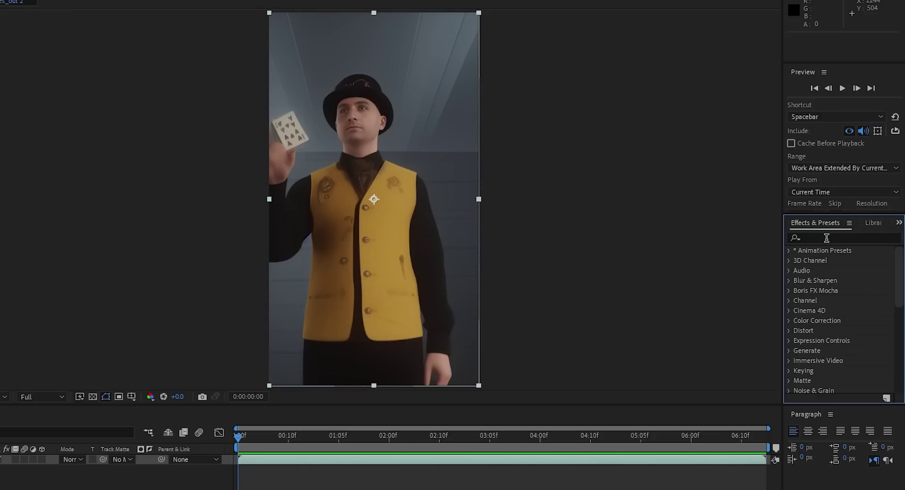
{"action": "left_click", "coordinate": [829, 237]}
{"action": "type", "text": "deflick"}
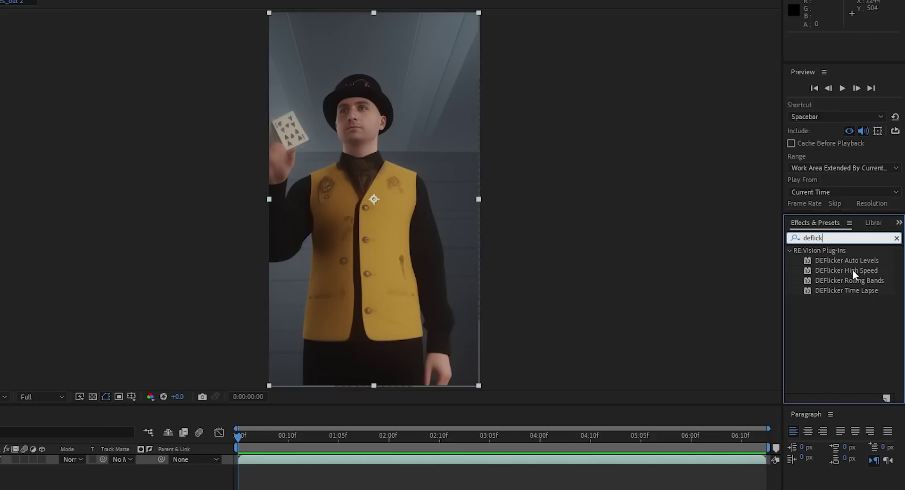
{"action": "left_click_drag", "start_coordinate": [852, 270], "coordinate": [415, 200]}
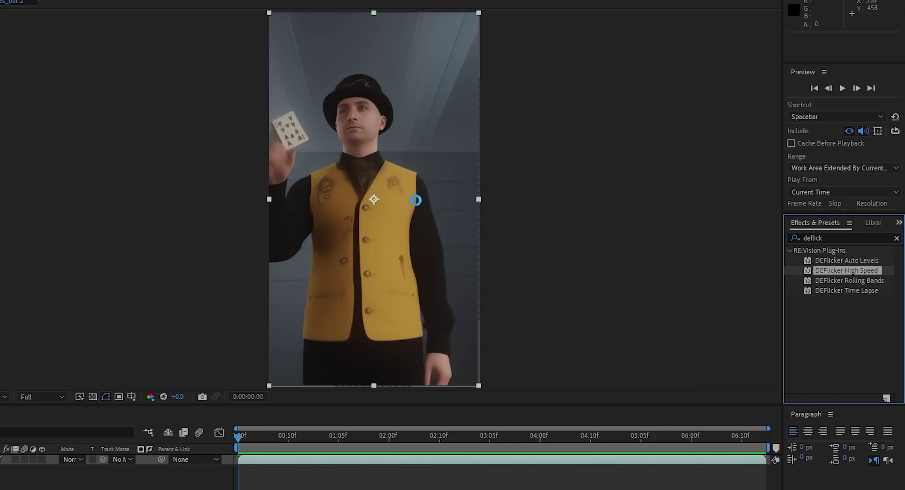
- Set DEFlicker to Use GPU on, Time Window 1 and Refinement Mode Refine
{"action": "left_click", "coordinate": [146, 74]}
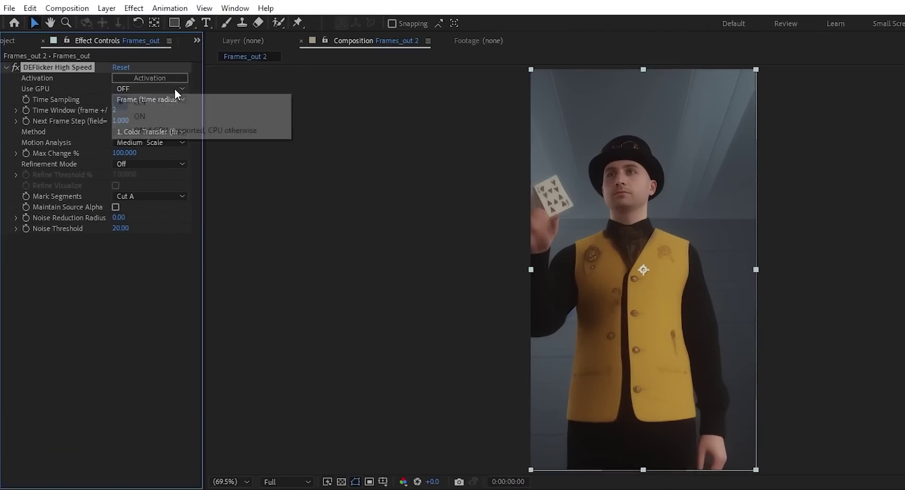
{"action": "left_click", "coordinate": [160, 129]}
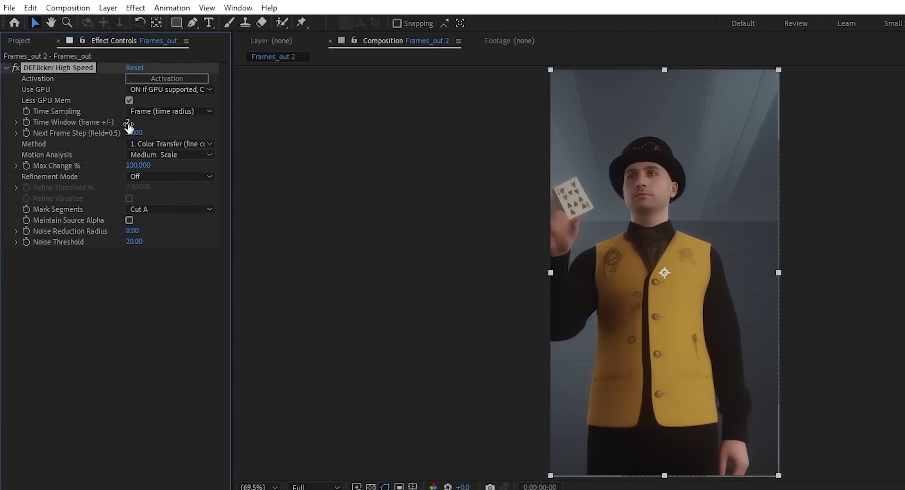
{"action": "left_click", "coordinate": [128, 123]}
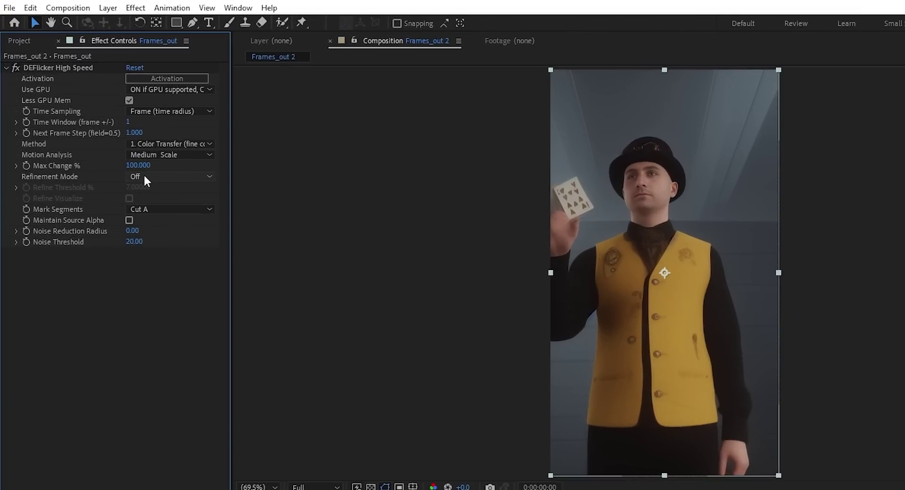
{"action": "left_click", "coordinate": [157, 177]}
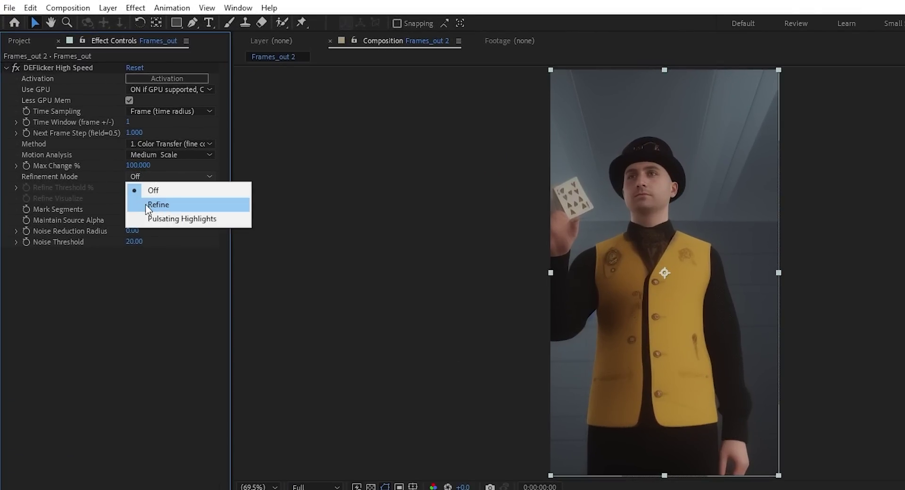
{"action": "left_click", "coordinate": [158, 203]}
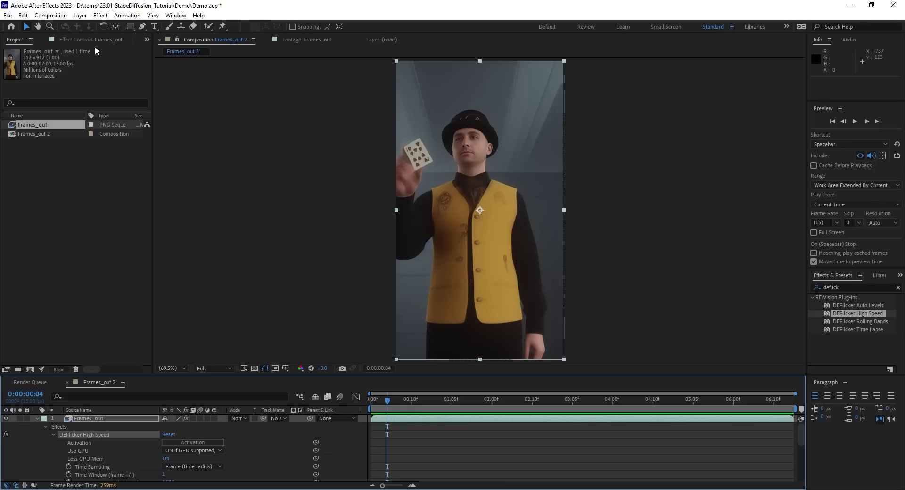
- Duplicate the DEFlicker High Speed effect and play back the result
{"action": "key", "text": "F3"}
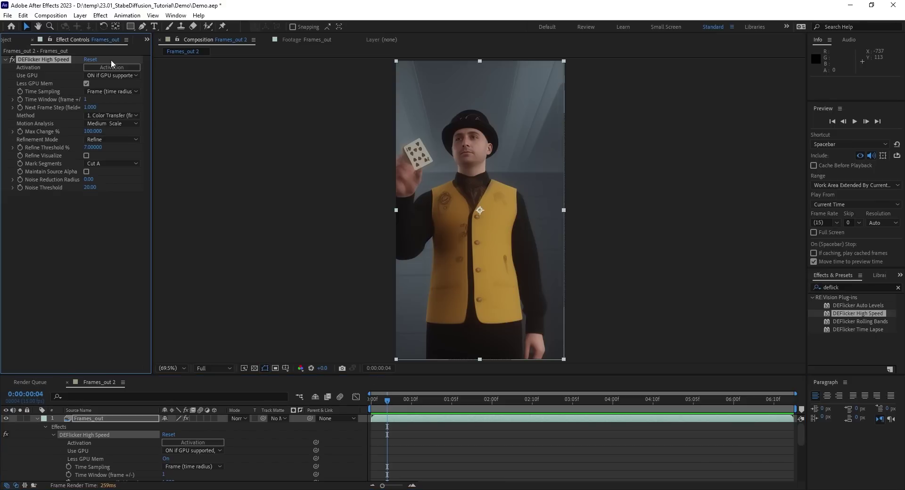
{"action": "right_click", "coordinate": [33, 62]}
{"action": "left_click", "coordinate": [53, 110]}
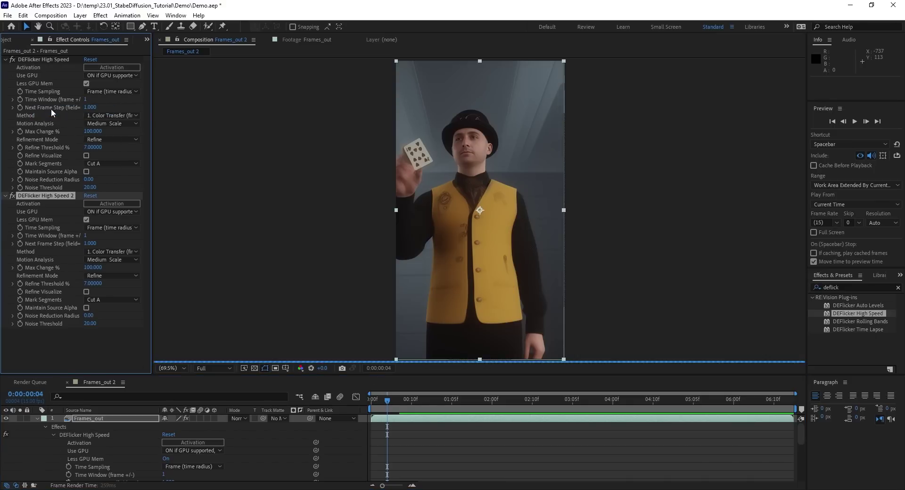
{"action": "key", "text": "space"}
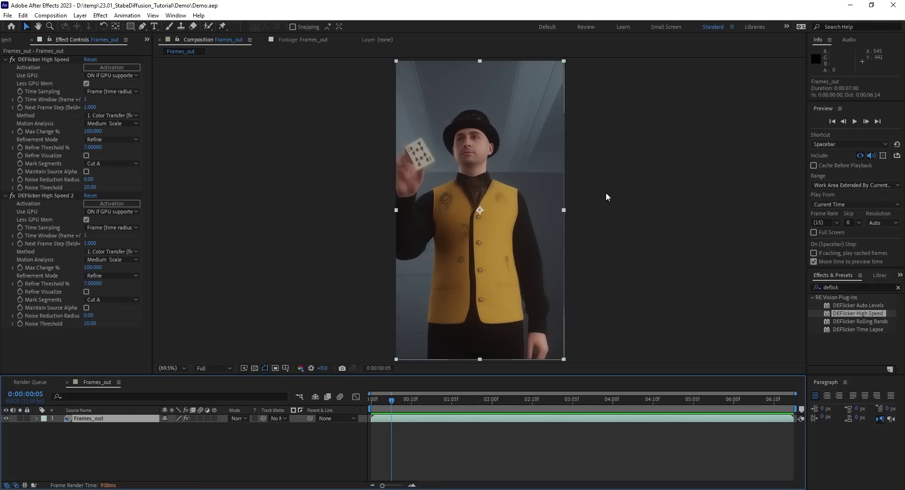
- Apply Lumetri Color to the Frames_out layer
{"action": "left_click", "coordinate": [848, 287]}
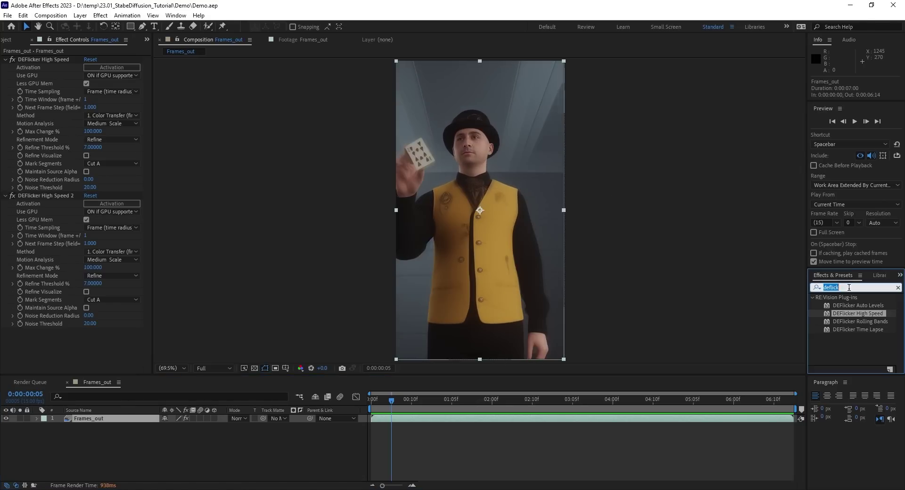
{"action": "left_click_drag", "start_coordinate": [864, 311], "coordinate": [8, 340]}
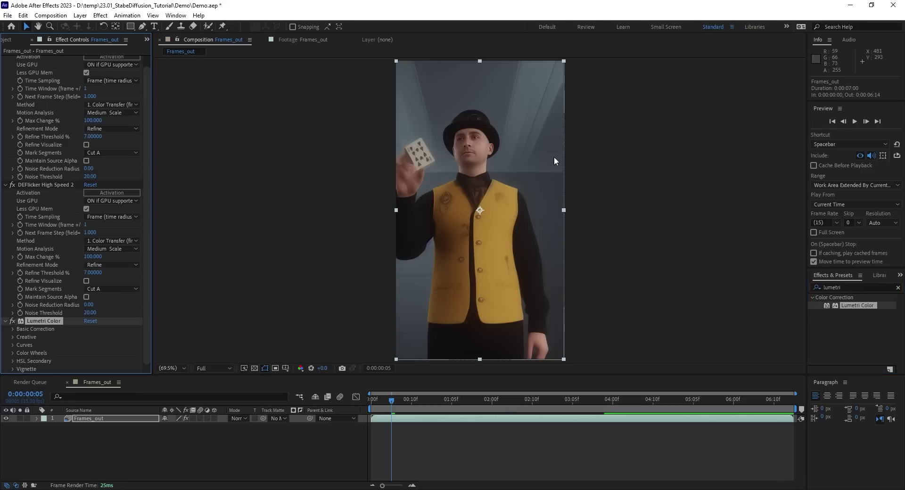
{"action": "key", "text": "period"}
{"action": "key", "text": "period"}
- Set Saturation 136, Contrast -22, Shadows 22, Blacks -16 and compare the grade on/off
{"action": "left_click", "coordinate": [13, 329]}
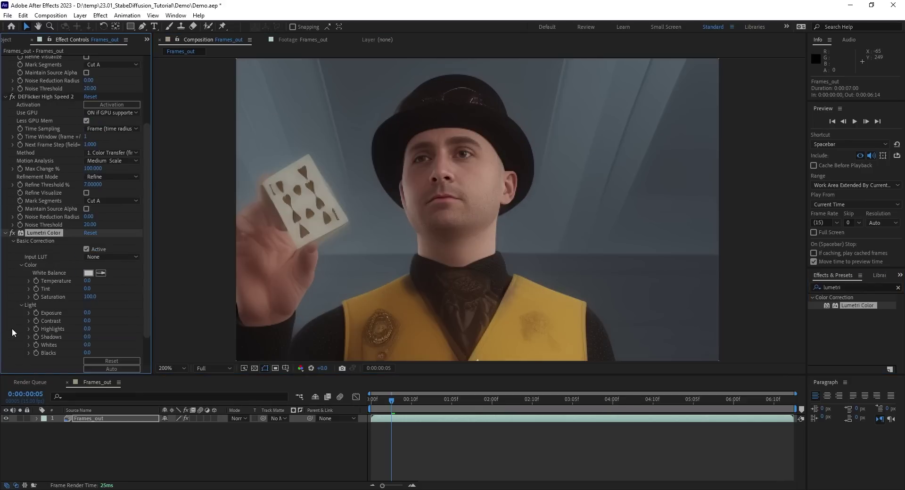
{"action": "scroll", "coordinate": [61, 282], "scroll_direction": "down", "scroll_amount": 2}
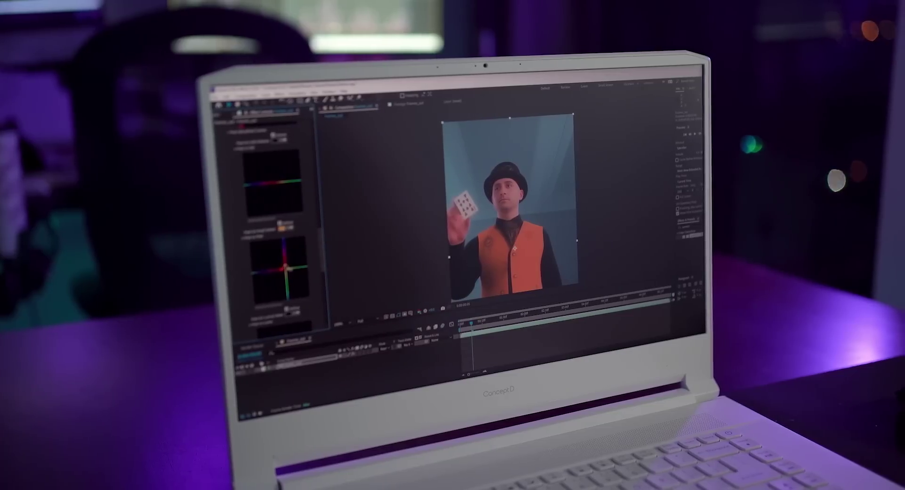
{"action": "scroll", "coordinate": [286, 269], "scroll_direction": "down", "scroll_amount": 3}
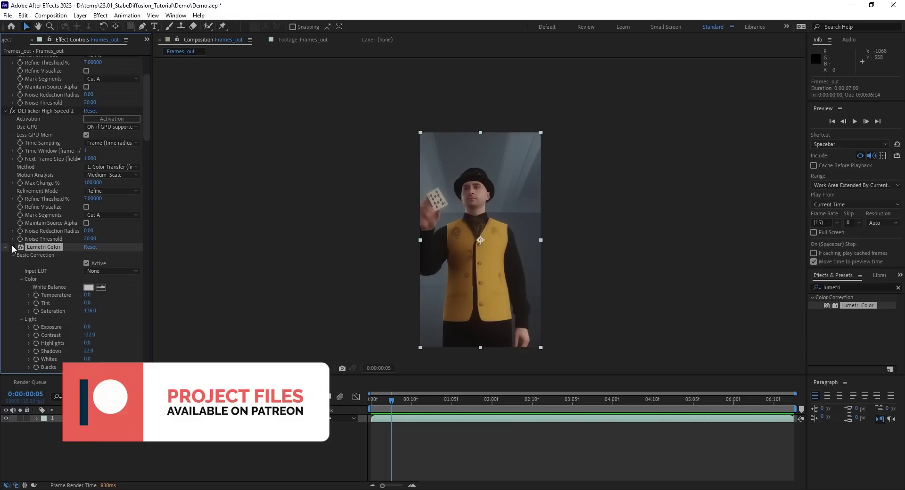
{"action": "left_click", "coordinate": [12, 247]}
{"action": "left_click", "coordinate": [13, 247]}
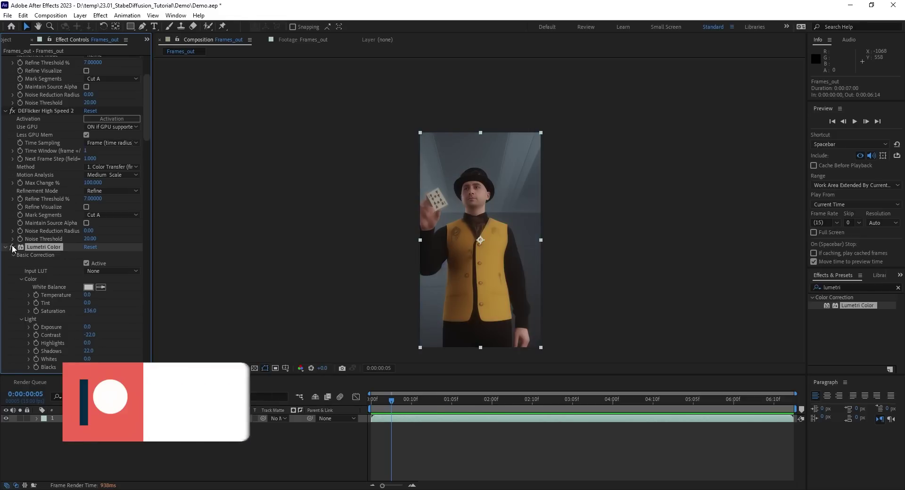
{"action": "left_click", "coordinate": [12, 247]}
{"action": "left_click_drag", "start_coordinate": [472, 196], "coordinate": [470, 171]}
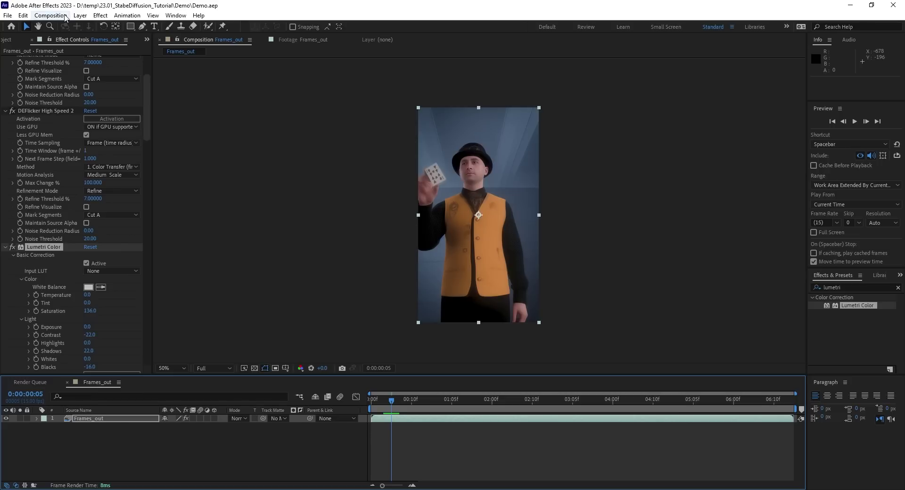
- Send the composition to the Media Encoder queue with H.264 format
{"action": "left_click", "coordinate": [50, 15]}
{"action": "left_click", "coordinate": [89, 85]}
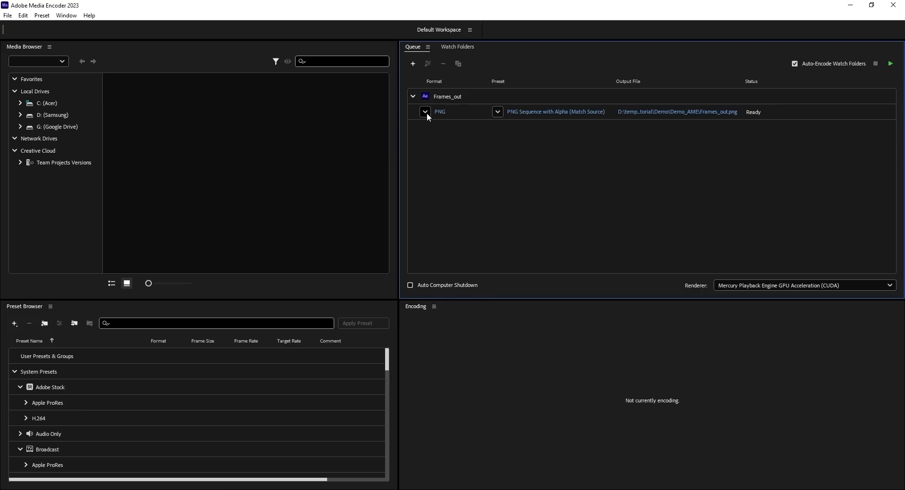
{"action": "left_click", "coordinate": [425, 112]}
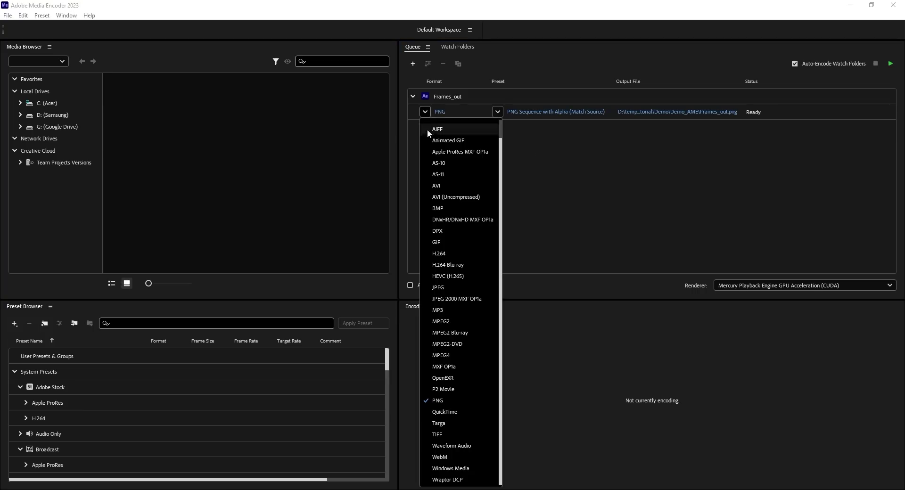
{"action": "left_click", "coordinate": [436, 253]}
- Enable Max Render Quality and Max Depth, name the output Frames_out.mp4, and start the queue
{"action": "left_click", "coordinate": [530, 113]}
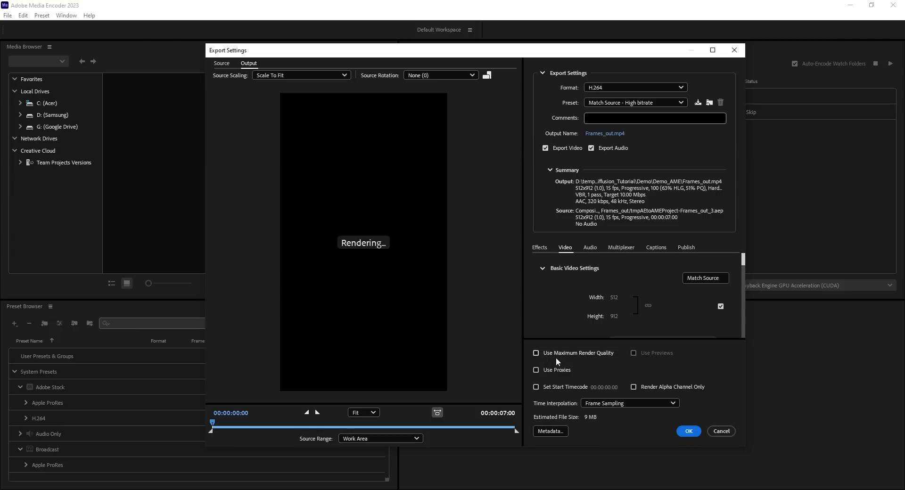
{"action": "left_click", "coordinate": [557, 354]}
{"action": "scroll", "coordinate": [567, 290], "scroll_direction": "down", "scroll_amount": 5}
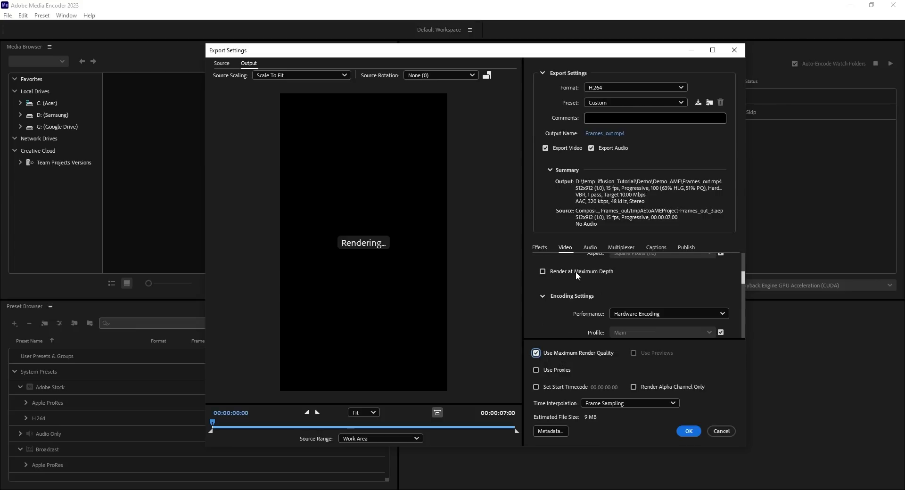
{"action": "left_click", "coordinate": [575, 272]}
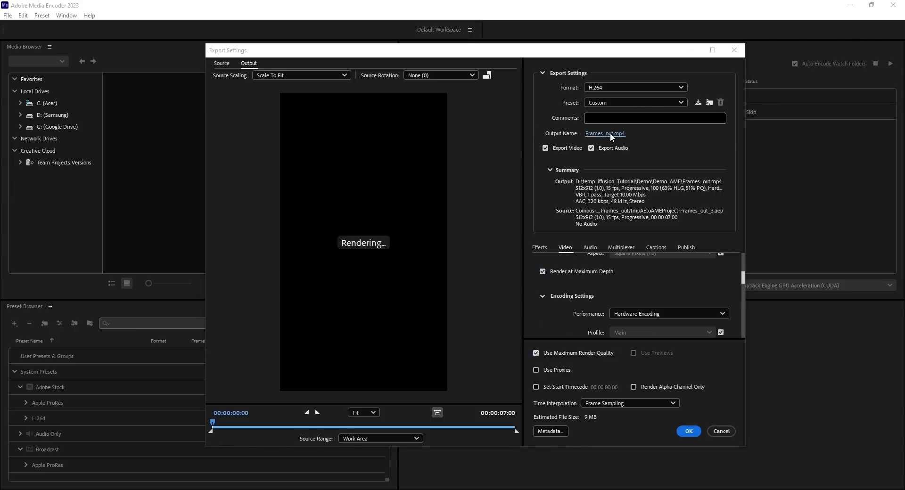
{"action": "left_click", "coordinate": [610, 134]}
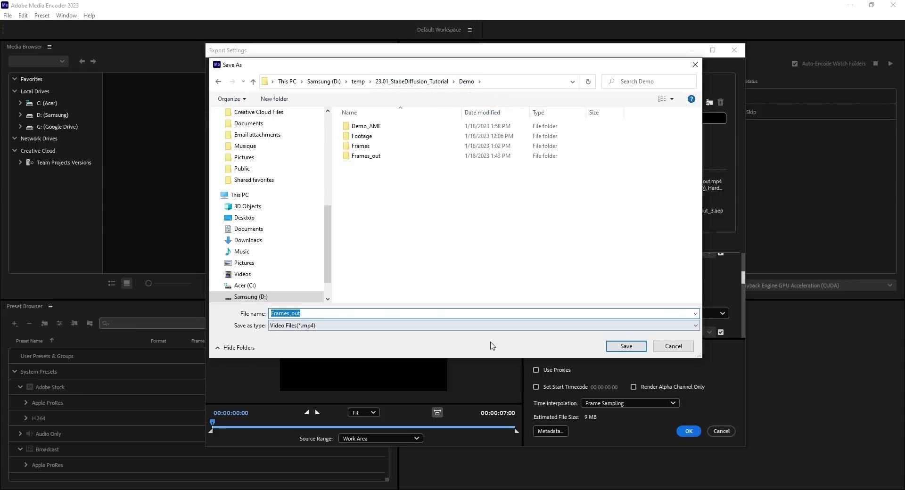
{"action": "left_click", "coordinate": [625, 346]}
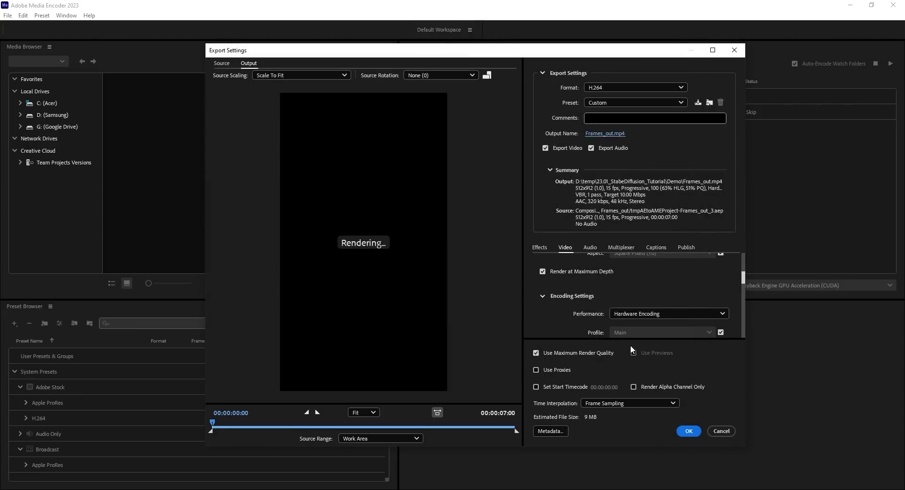
{"action": "left_click", "coordinate": [688, 431]}
{"action": "left_click", "coordinate": [890, 64]}
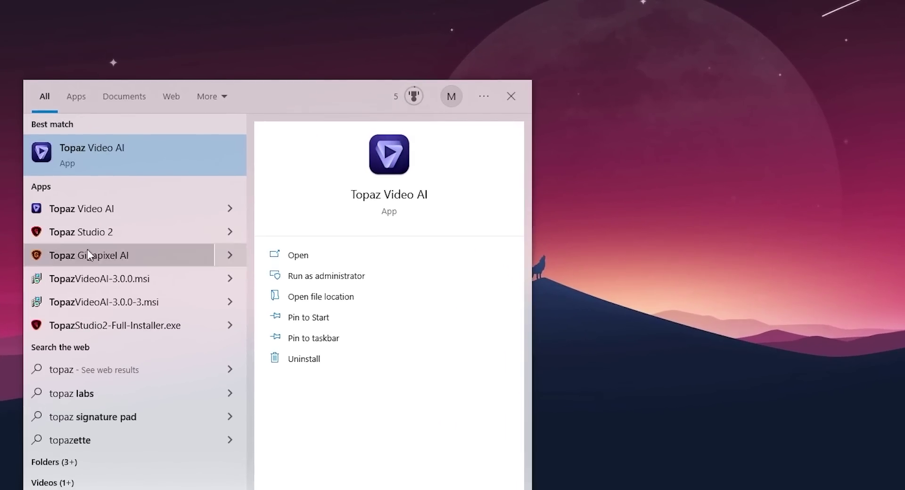
- Load Frames_out.mp4 into Topaz Video AI and set the output to 4x upscale
{"action": "left_click", "coordinate": [87, 154]}
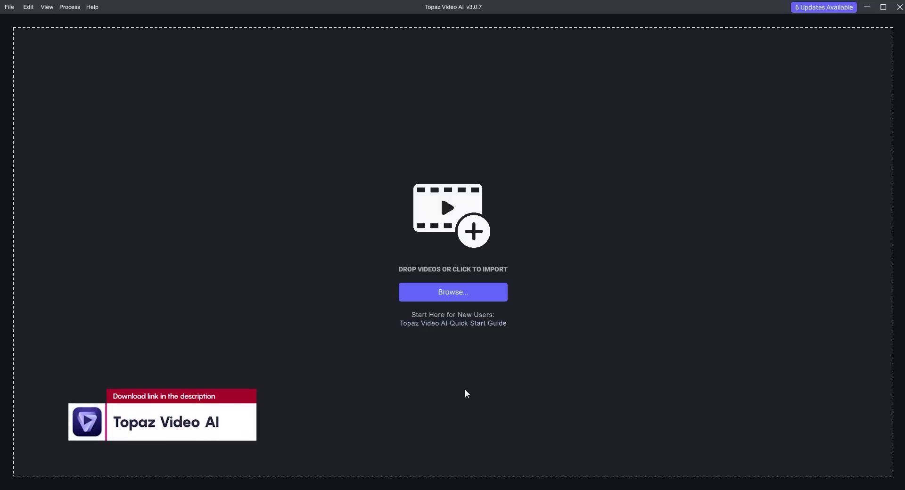
{"action": "left_click", "coordinate": [457, 297]}
{"action": "left_click", "coordinate": [552, 353]}
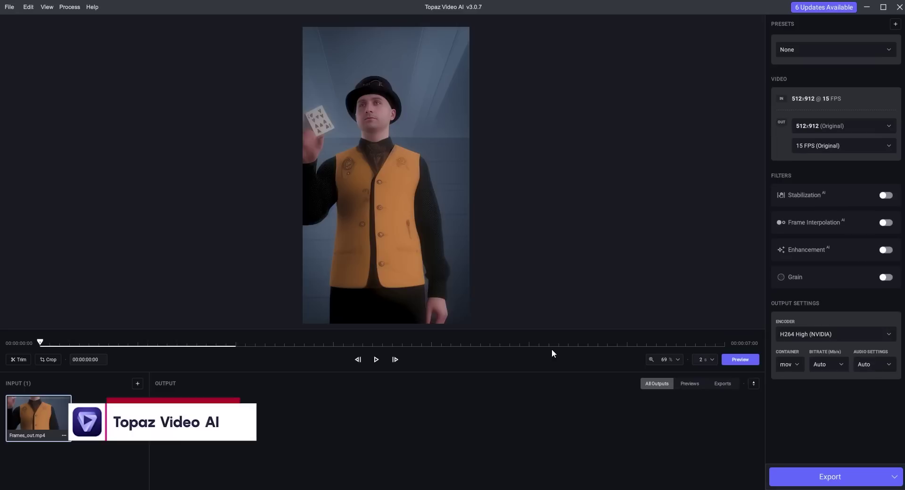
{"action": "left_click", "coordinate": [819, 126]}
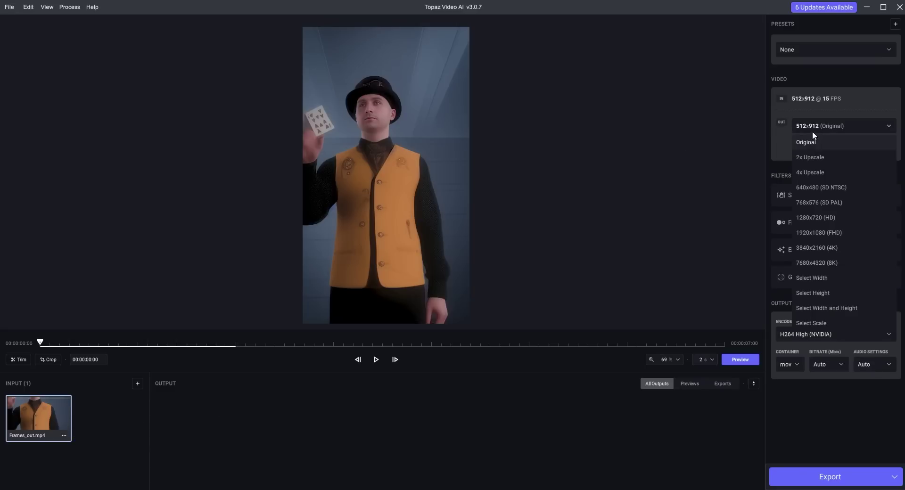
{"action": "left_click", "coordinate": [813, 171]}
- Enable frame interpolation, keep the H264 High (NVIDIA) encoder, and export the upscaled video
{"action": "scroll", "coordinate": [874, 158], "scroll_direction": "down", "scroll_amount": 2}
{"action": "left_click", "coordinate": [885, 163]}
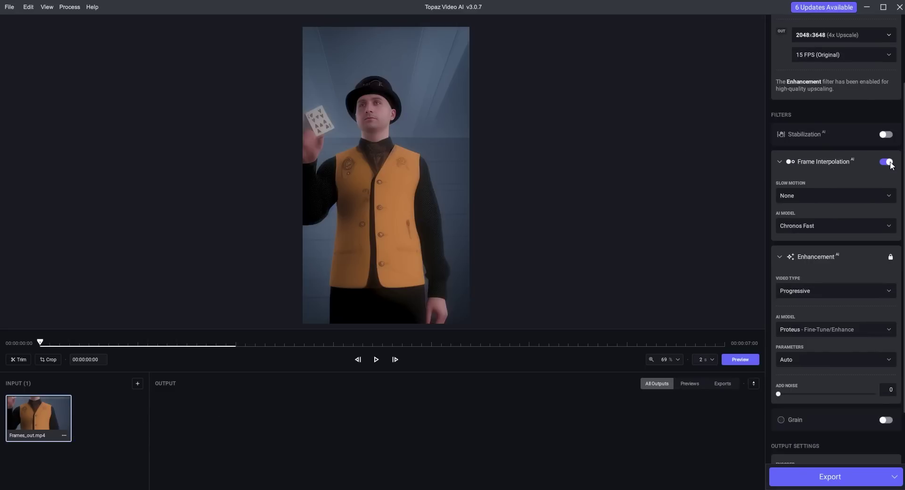
{"action": "scroll", "coordinate": [810, 406], "scroll_direction": "down", "scroll_amount": 2}
{"action": "left_click", "coordinate": [809, 409]}
{"action": "left_click", "coordinate": [810, 411]}
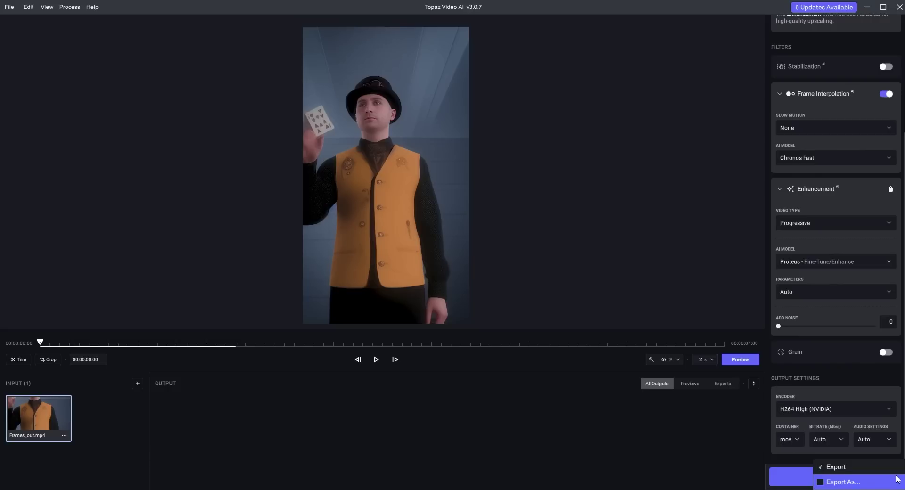
{"action": "left_click", "coordinate": [855, 484]}
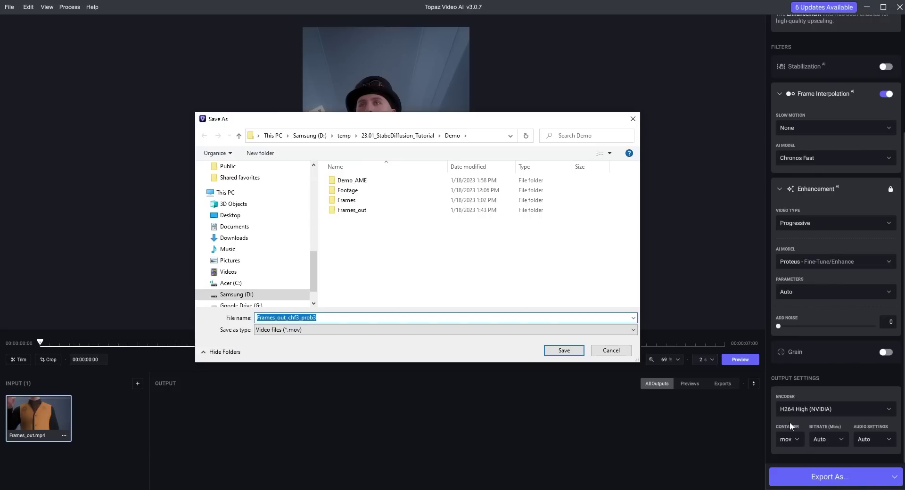
{"action": "left_click", "coordinate": [564, 350]}
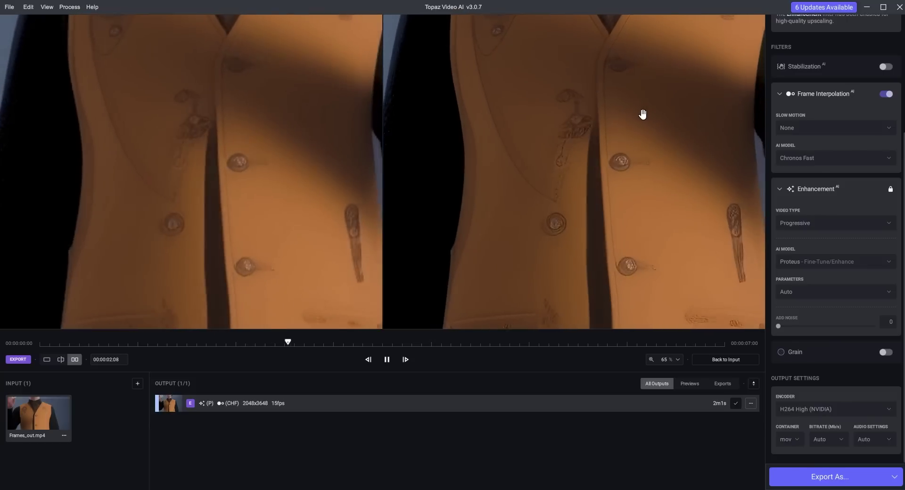
{"action": "scroll", "coordinate": [565, 160], "scroll_direction": "down", "scroll_amount": 5}
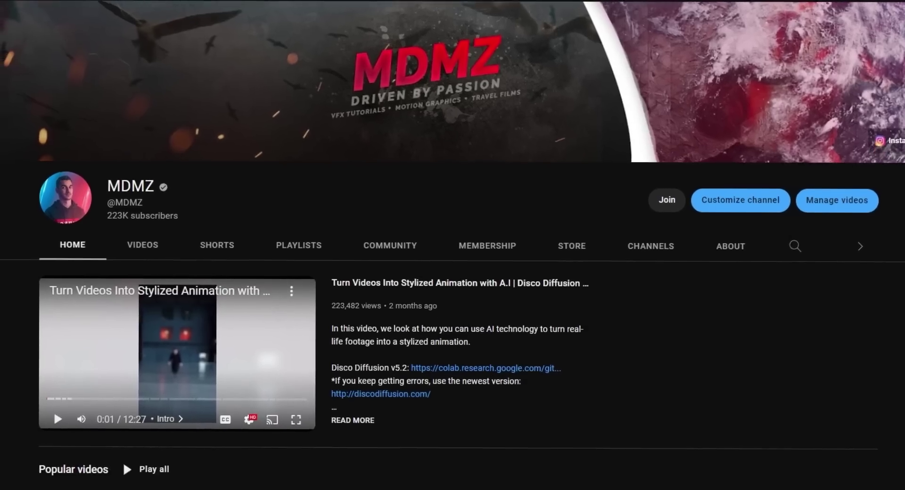
- Scroll to the Power of A.I shelf on the channel home page and page it right
{"action": "scroll", "coordinate": [452, 245], "scroll_direction": "down", "scroll_amount": 6}
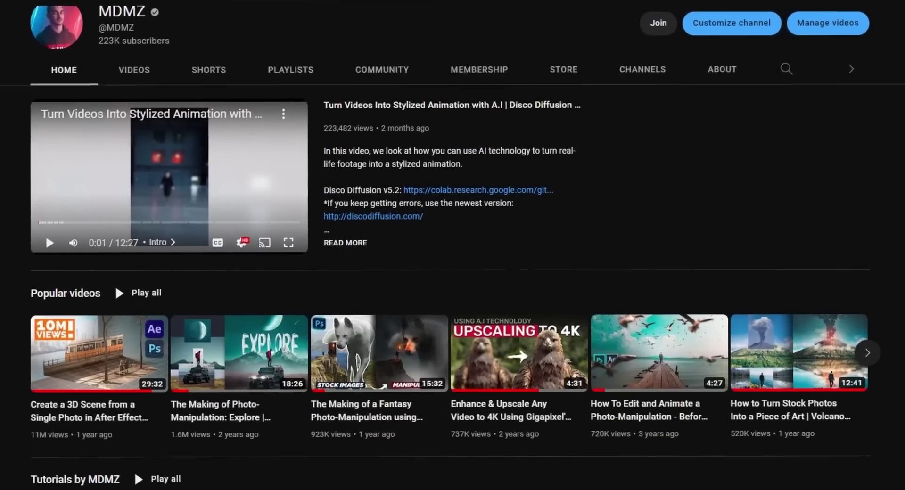
{"action": "scroll", "coordinate": [453, 245], "scroll_direction": "down", "scroll_amount": 10}
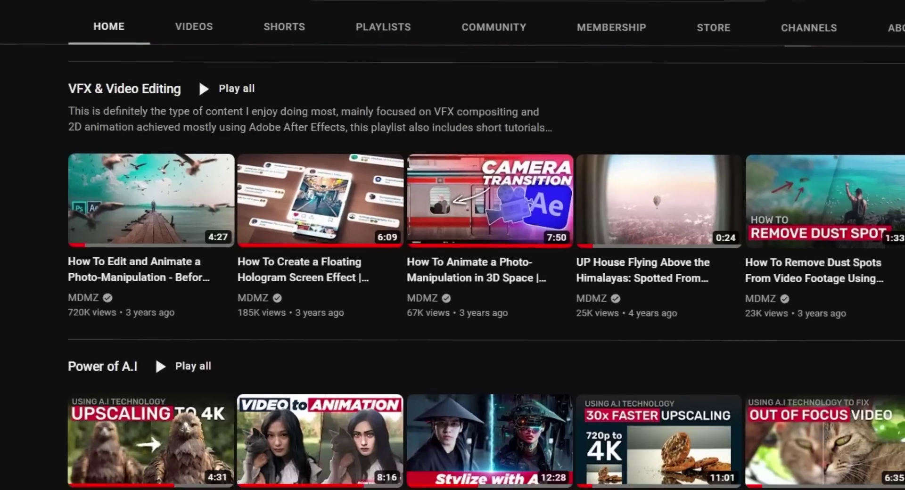
{"action": "scroll", "coordinate": [453, 245], "scroll_direction": "down", "scroll_amount": 2}
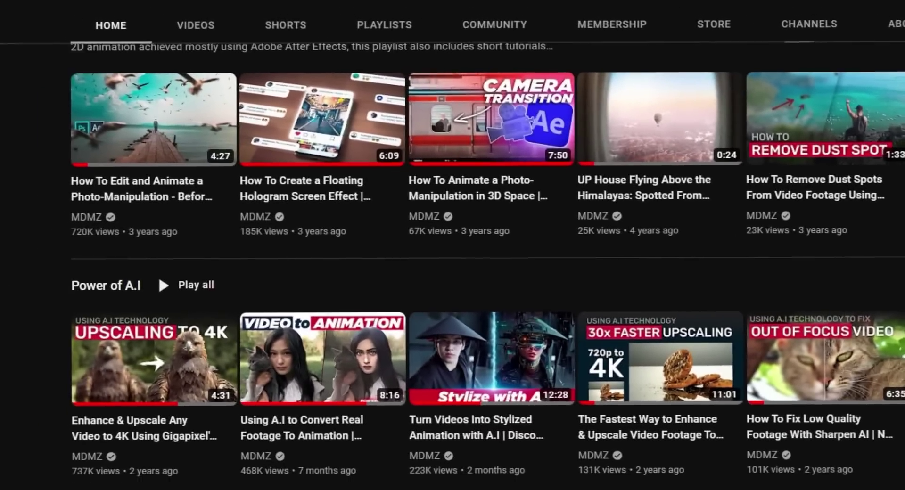
{"action": "scroll", "coordinate": [452, 245], "scroll_direction": "down", "scroll_amount": 3}
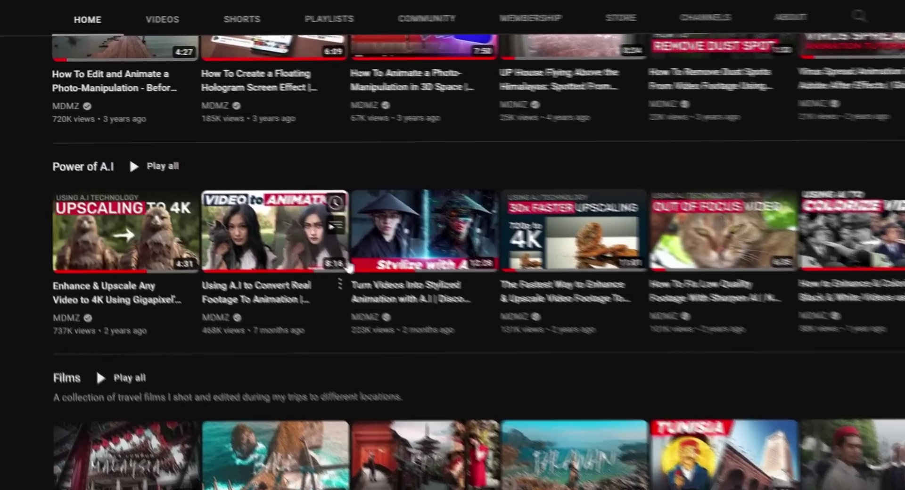
{"action": "mouse_move", "coordinate": [351, 235]}
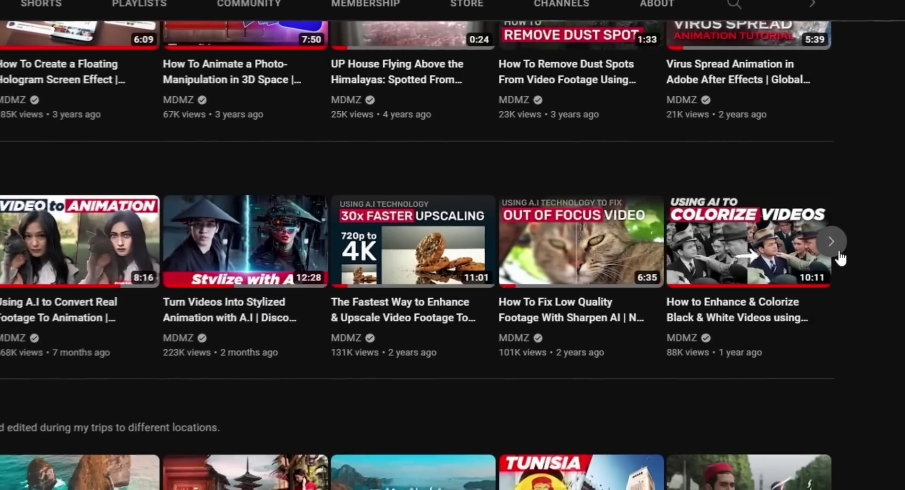
{"action": "left_click", "coordinate": [832, 244]}
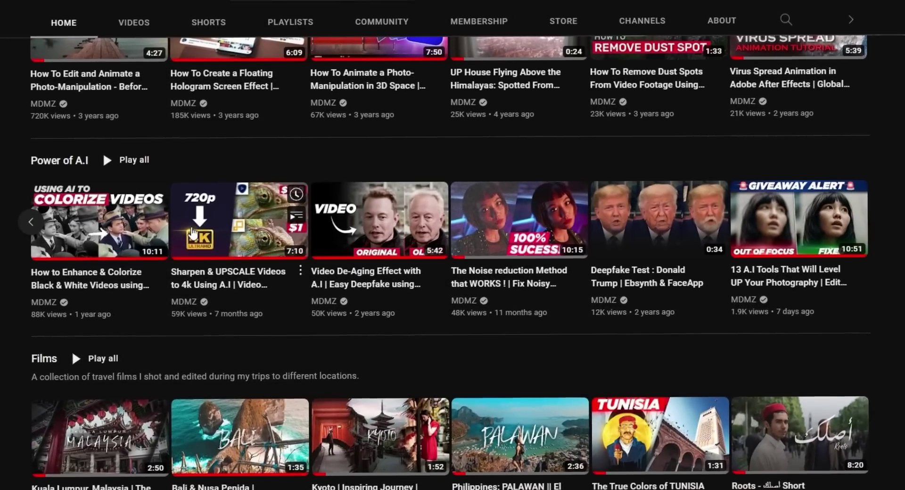
{"action": "mouse_move", "coordinate": [170, 232]}
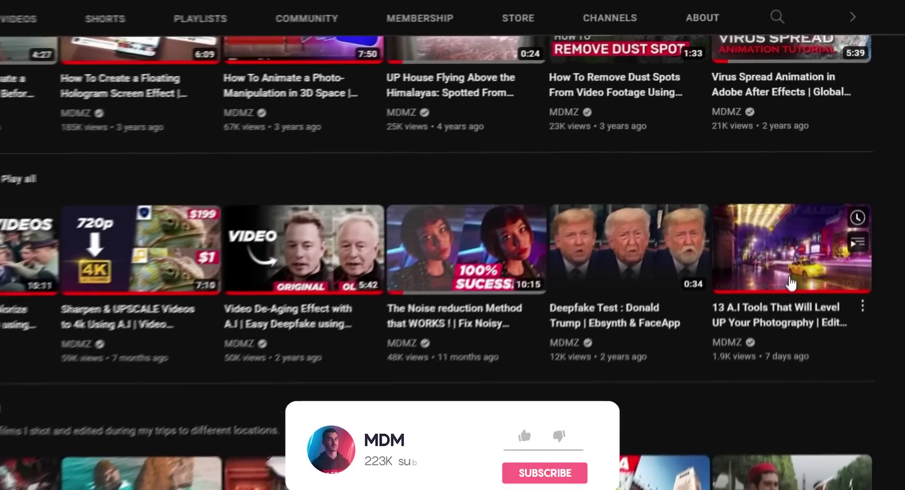